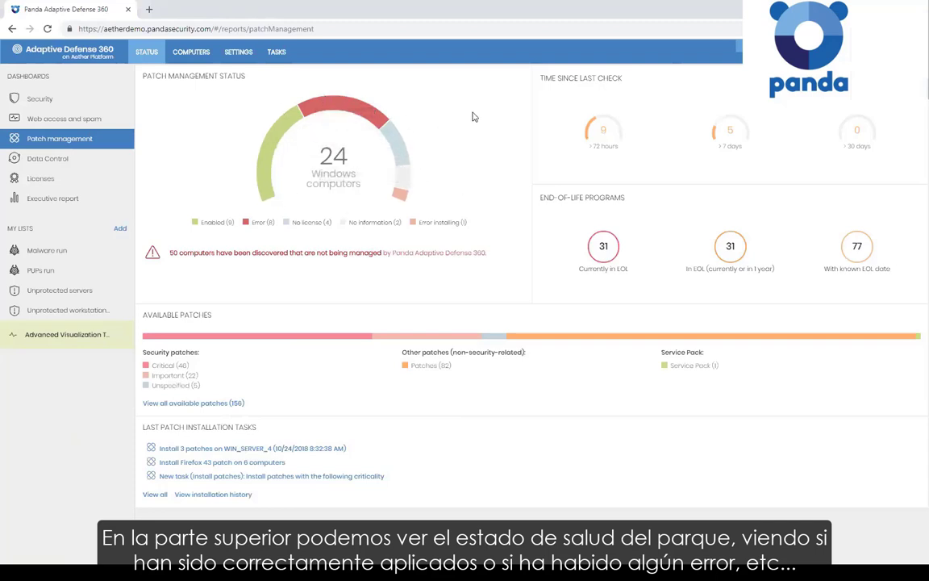
left_click_drag(542, 78, 632, 84)
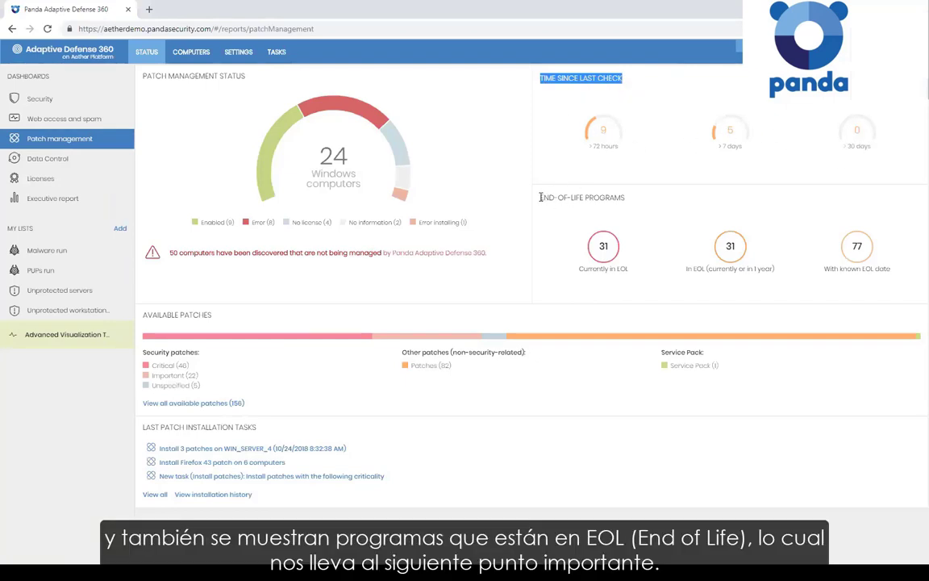
left_click_drag(540, 196, 635, 199)
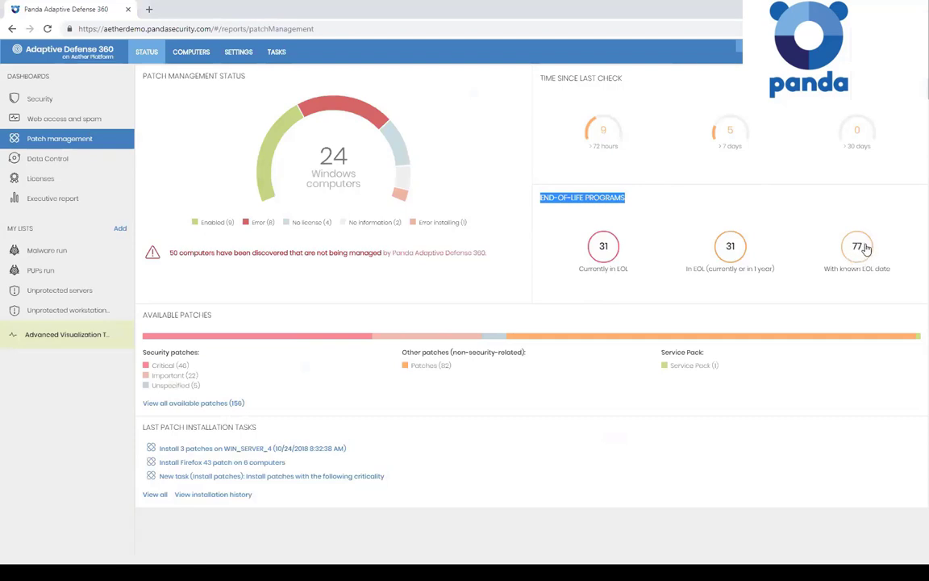
left_click_drag(142, 315, 217, 318)
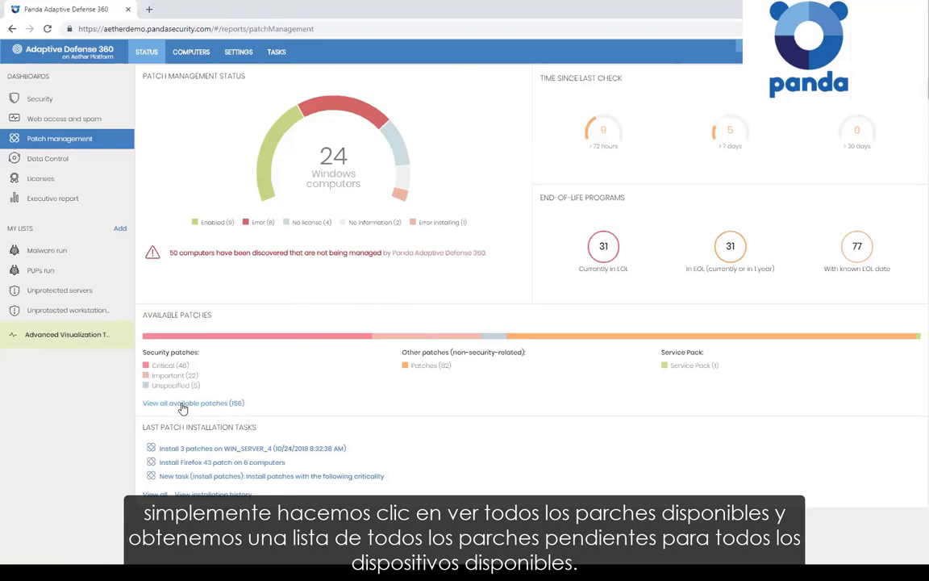
Select all 25 available patches and install them immediately, confirming the installation.
left_click(182, 405)
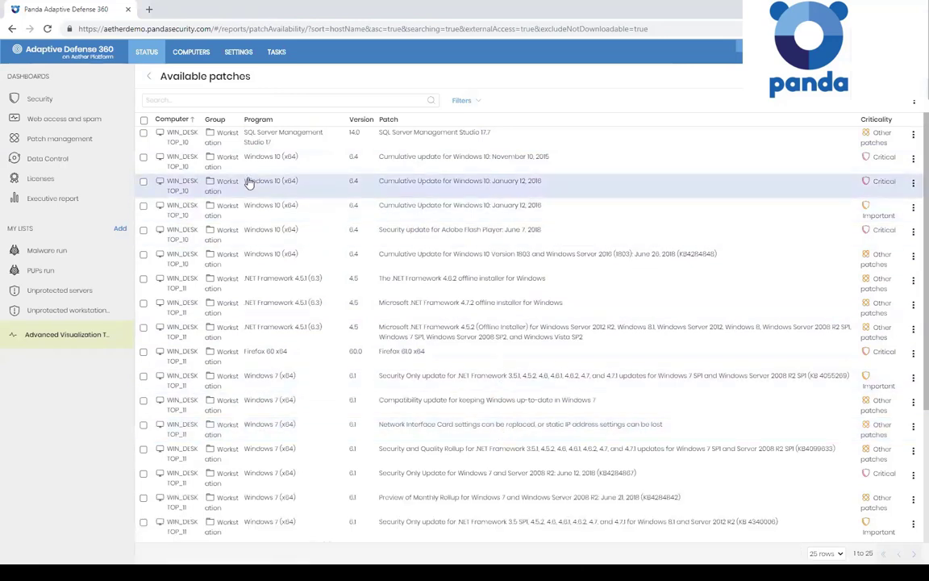
left_click(144, 123)
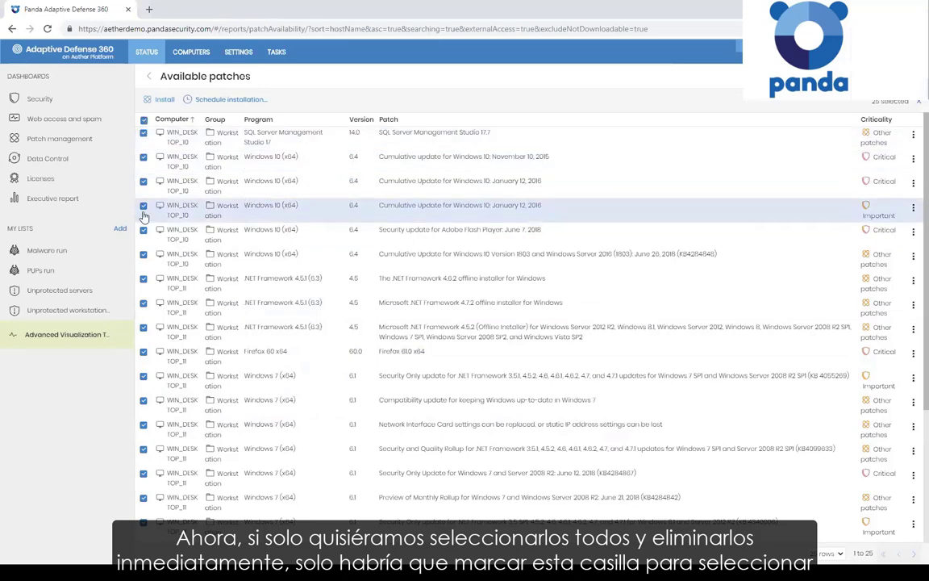
left_click(165, 104)
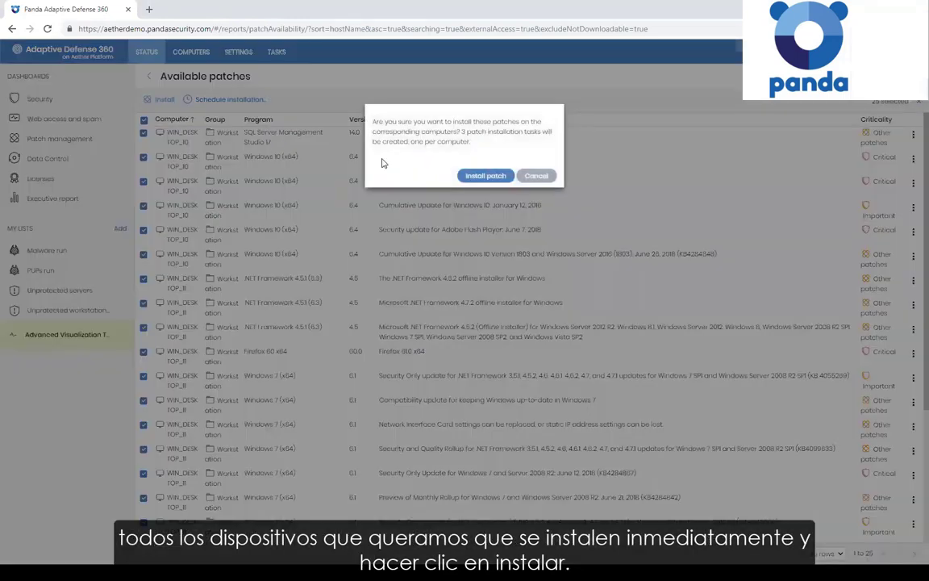
left_click(484, 176)
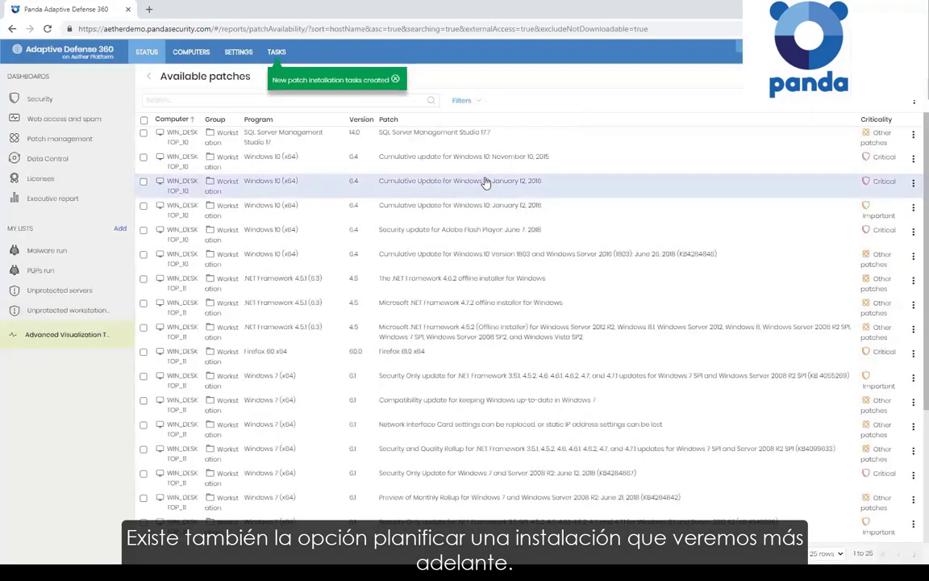
Check the WIN_DESKTOP_12 patch task results, noting its Pending status.
left_click(277, 52)
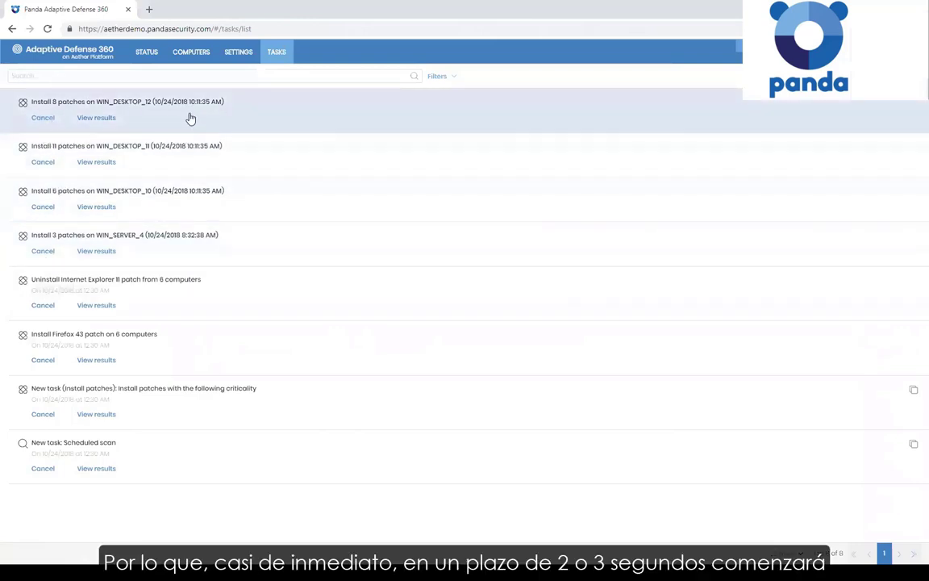
left_click(98, 119)
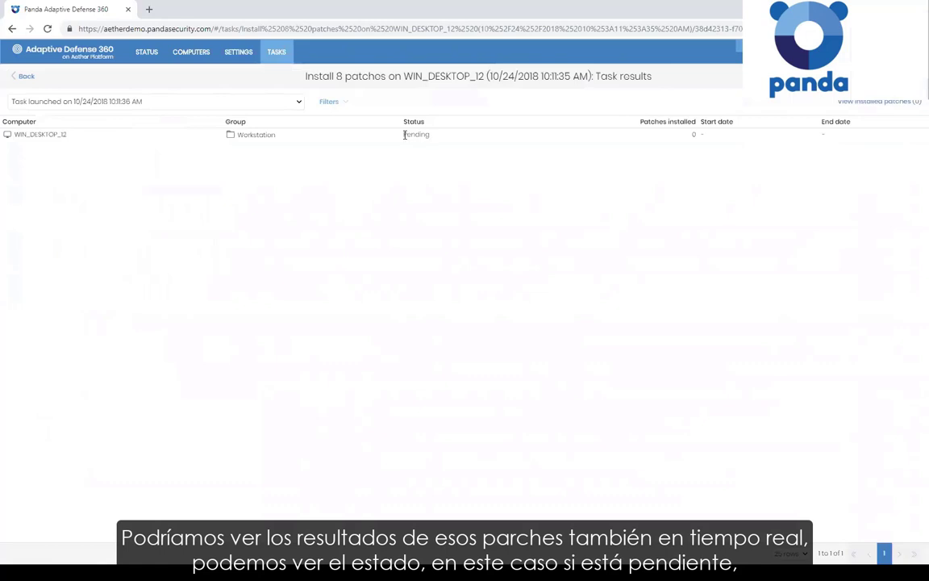
left_click_drag(405, 134, 432, 140)
left_click(26, 76)
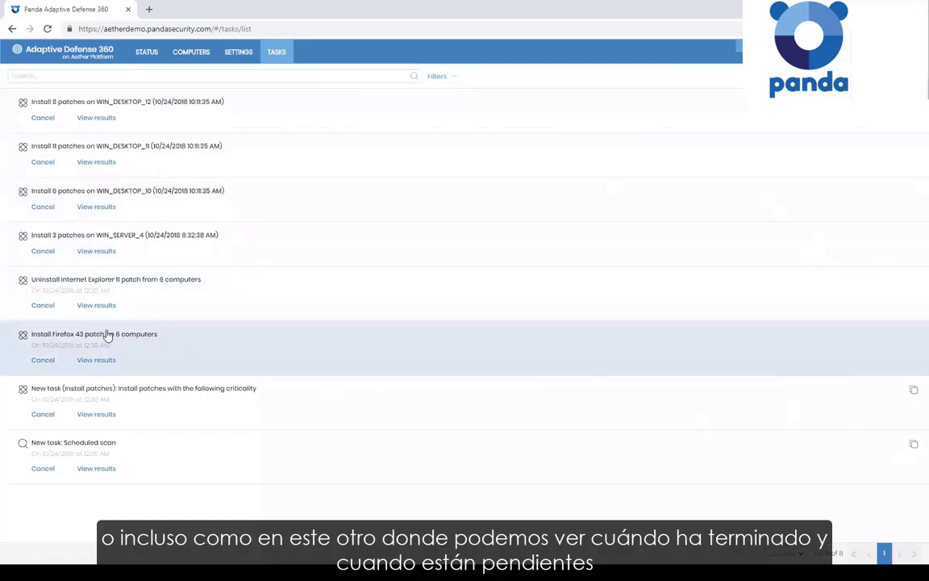
Review the Internet Explorer 11 uninstall task results, toggling its filters, then return to tasks.
left_click(97, 306)
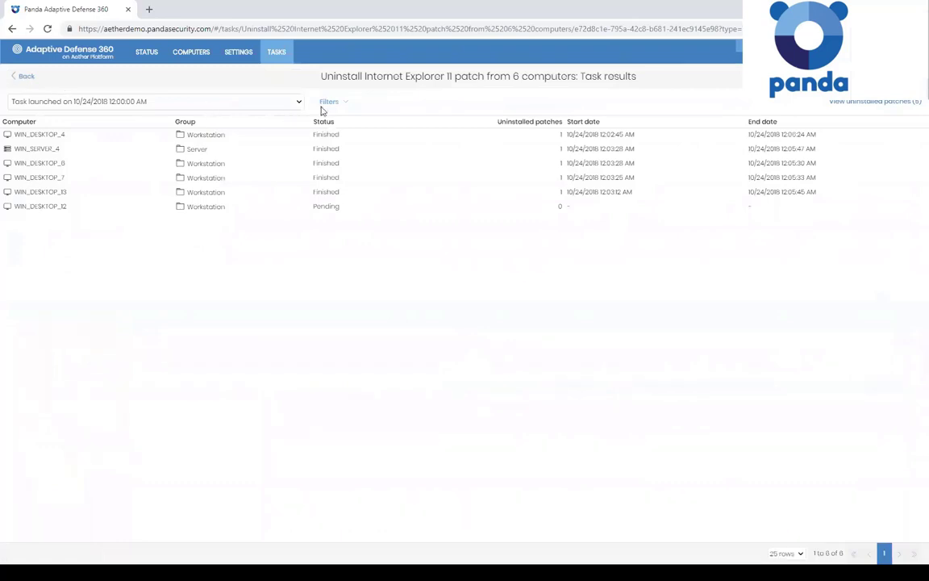
left_click(344, 106)
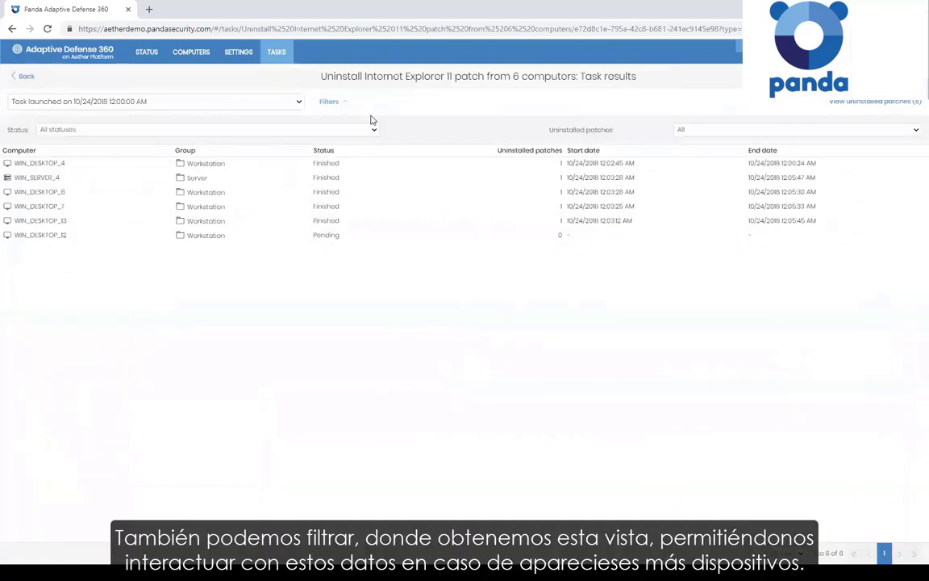
left_click(344, 106)
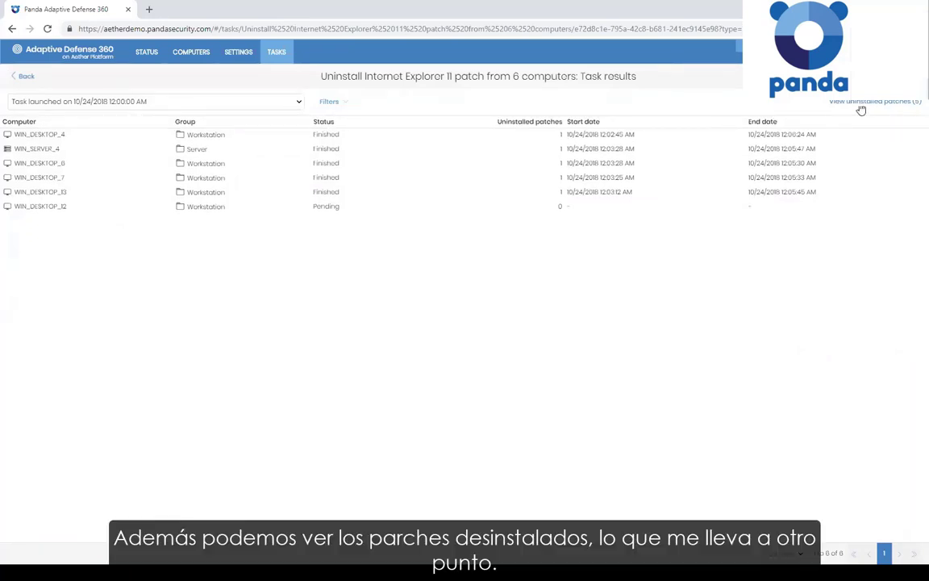
left_click(24, 76)
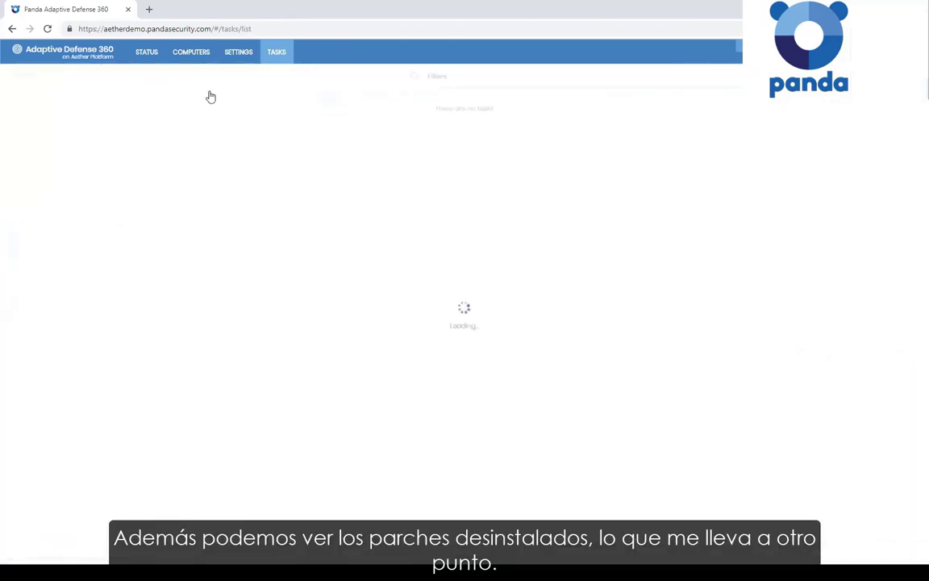
Open the installation history and inspect the .NET Framework 4.7 (x64) patch, KB Q4054177.
left_click(141, 52)
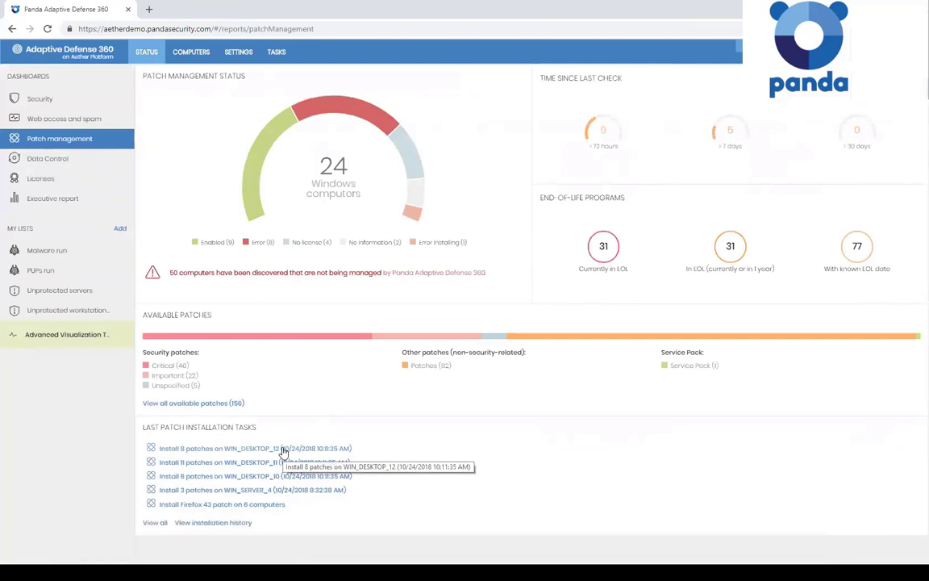
left_click(202, 526)
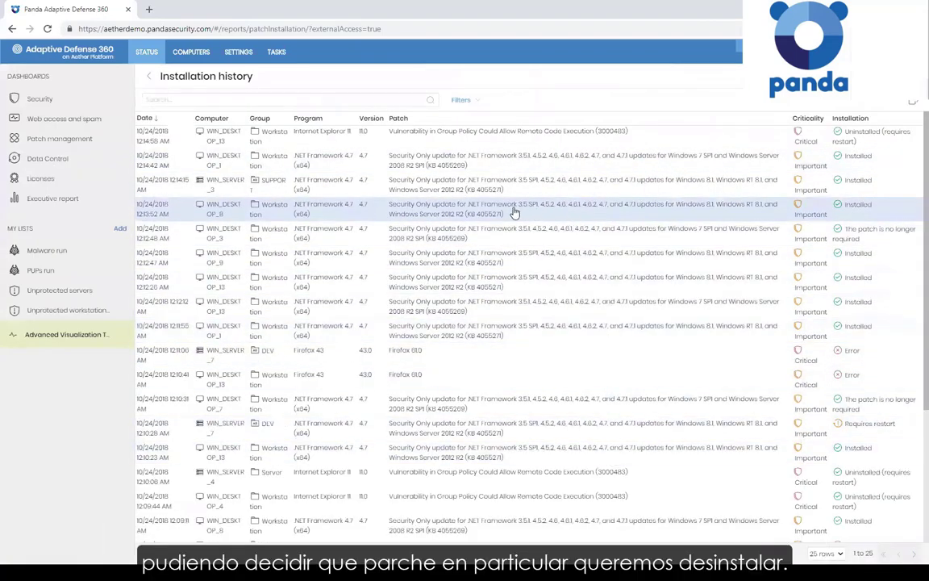
left_click(639, 214)
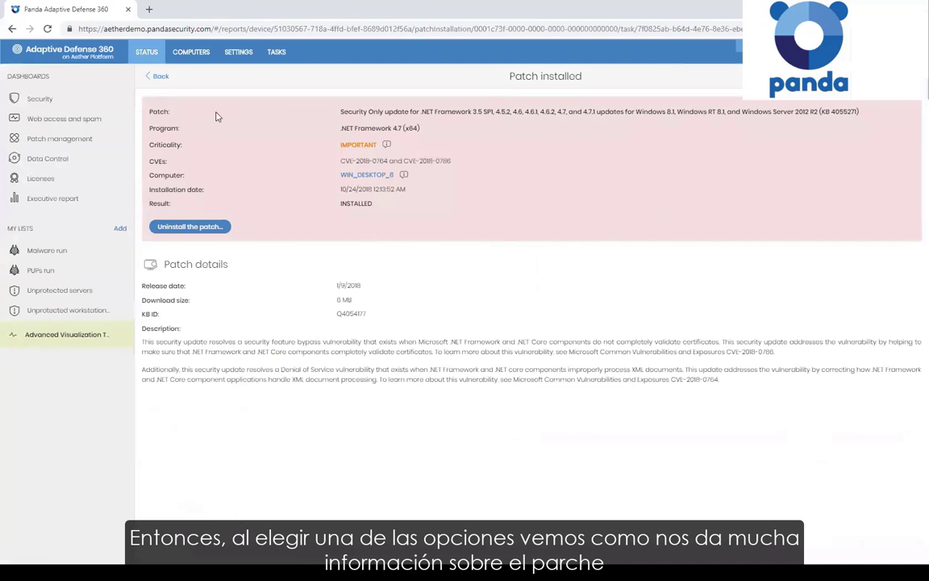
left_click_drag(347, 111, 432, 112)
triple_click(406, 128)
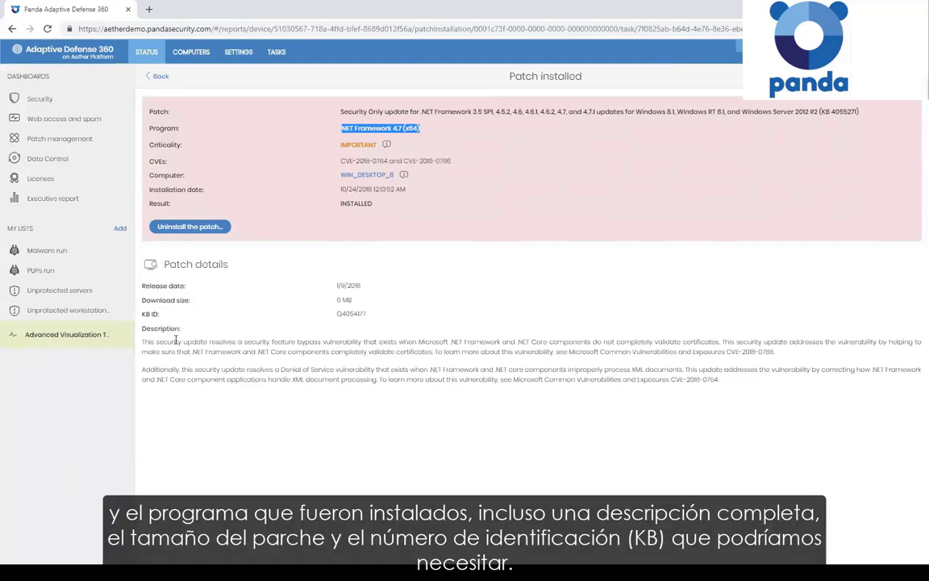
double_click(355, 313)
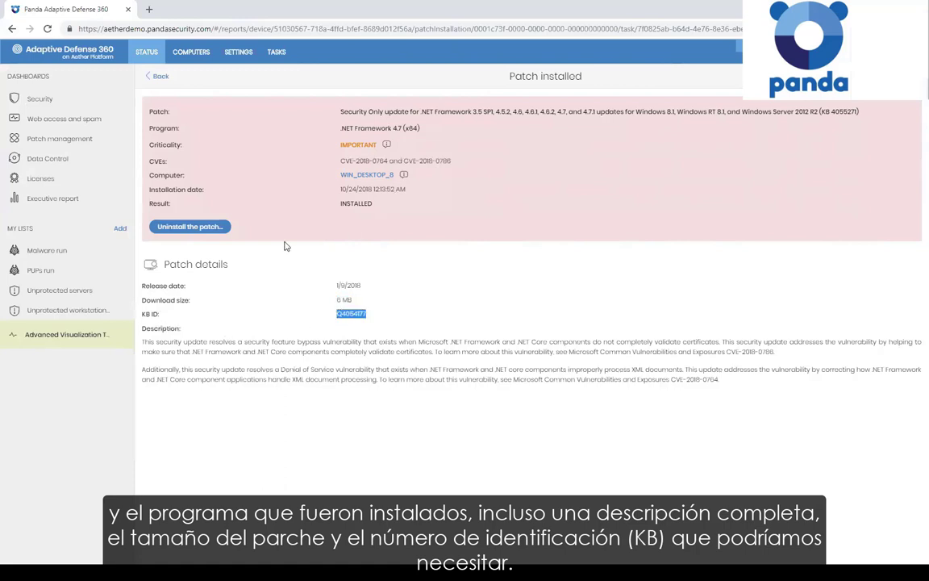
Start uninstalling the patch from all computers, cancel, and return to the installation history.
left_click(197, 228)
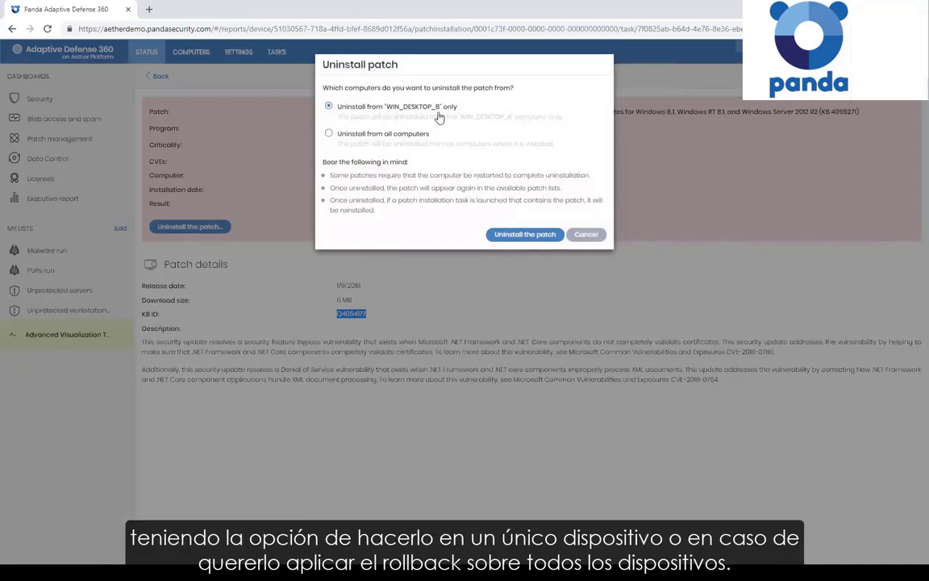
left_click(330, 135)
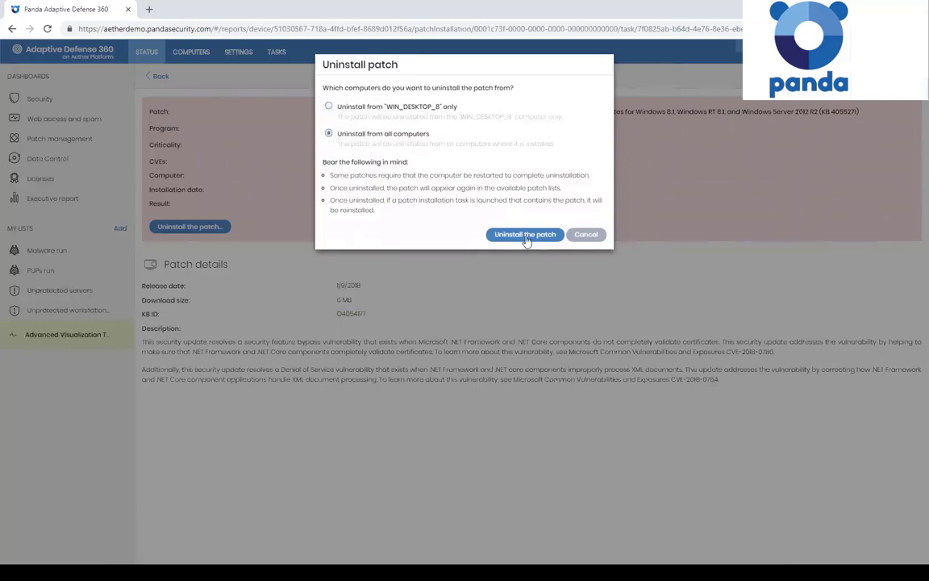
left_click(586, 234)
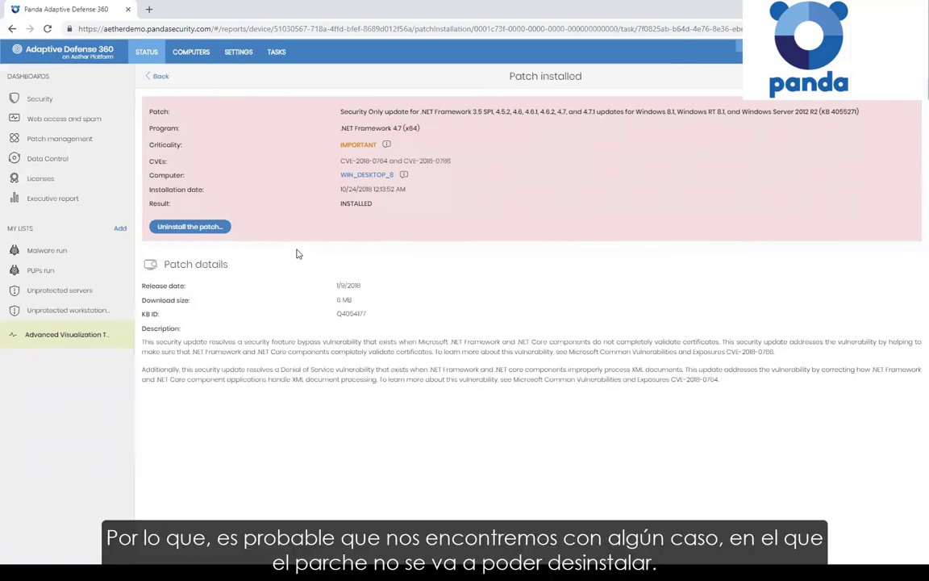
left_click(158, 76)
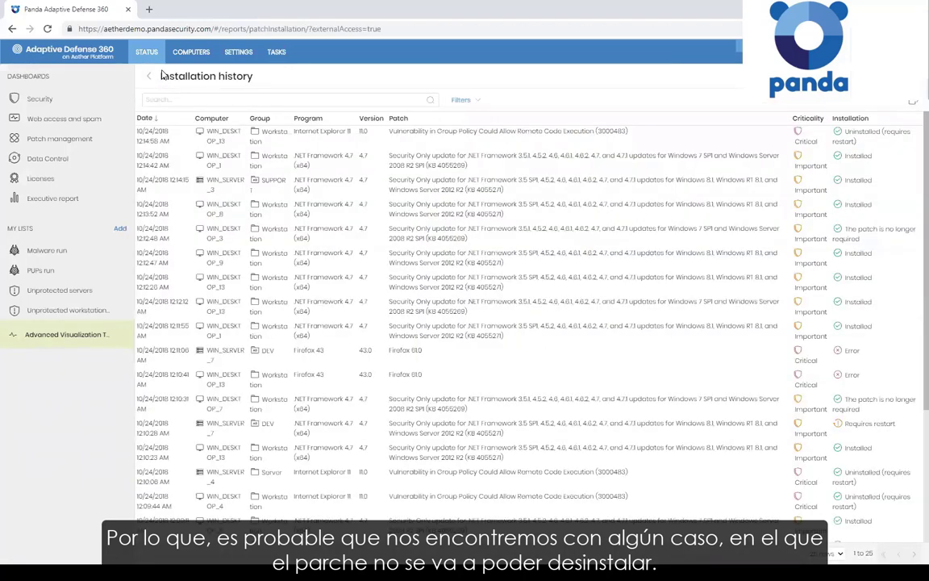
View the second history entry, export the installation history as CSV, and return to the dashboard.
left_click(551, 162)
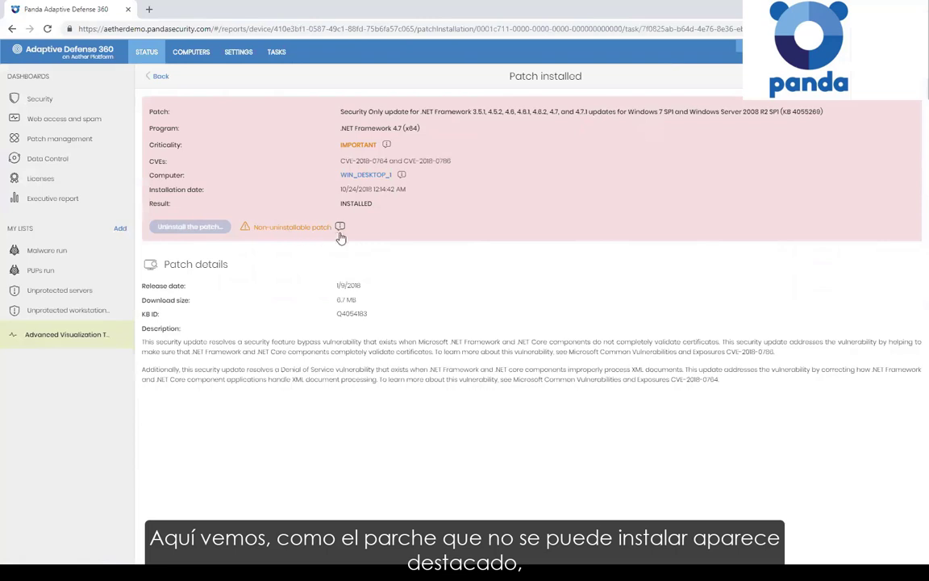
mouse_move(341, 231)
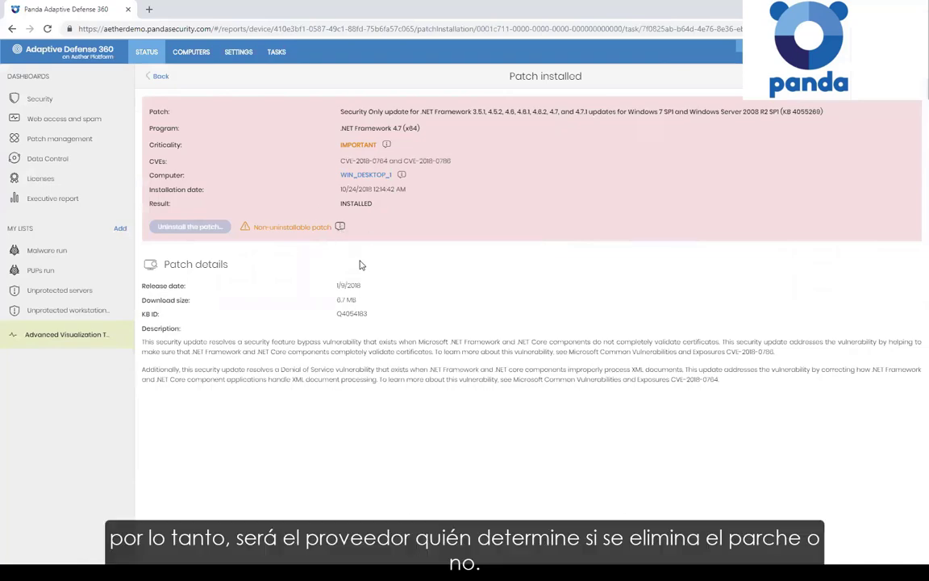
left_click(159, 76)
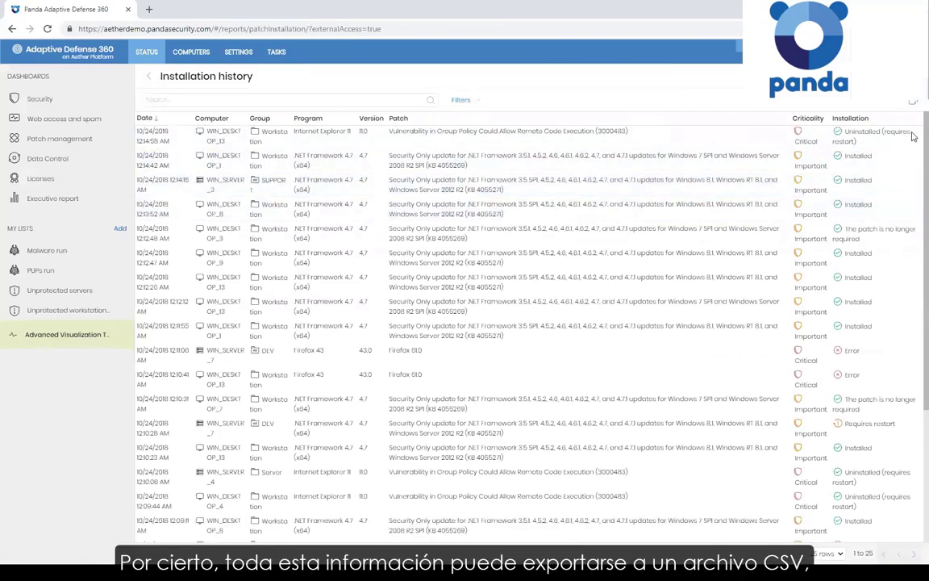
left_click(915, 105)
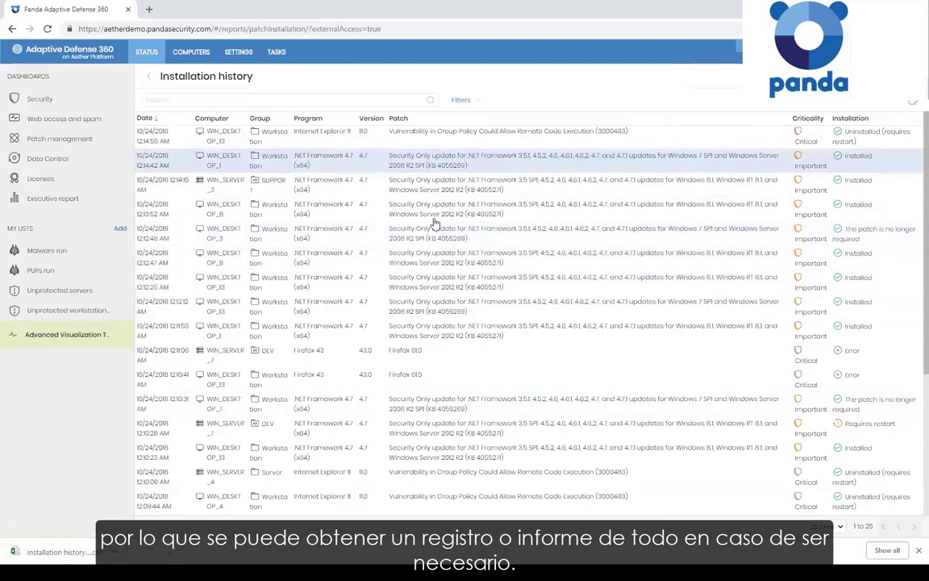
left_click(147, 75)
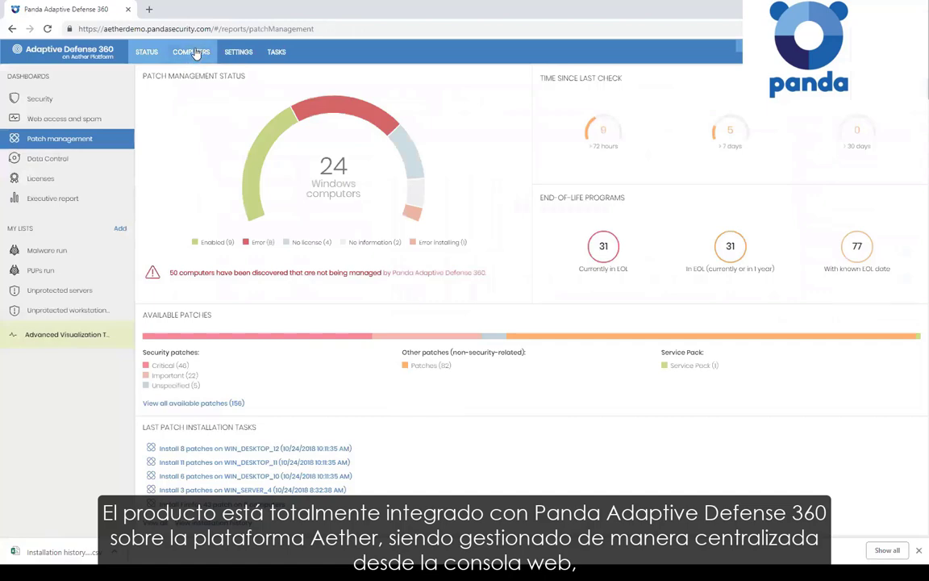
left_click(196, 53)
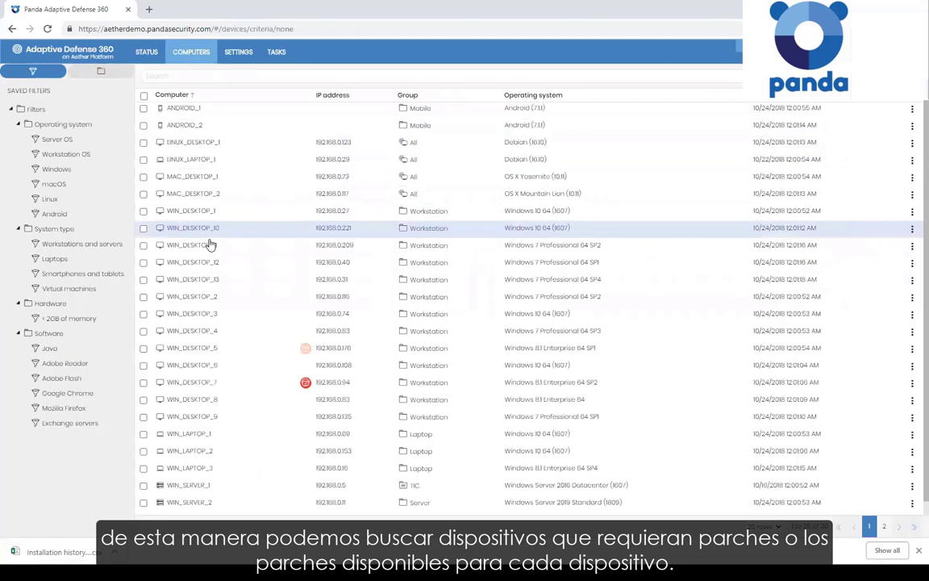
left_click(202, 299)
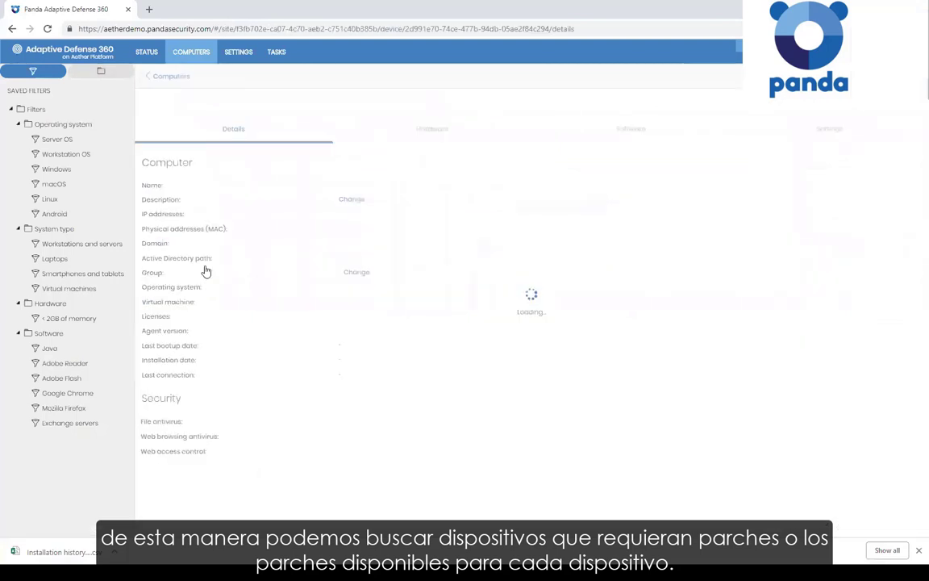
left_click(912, 76)
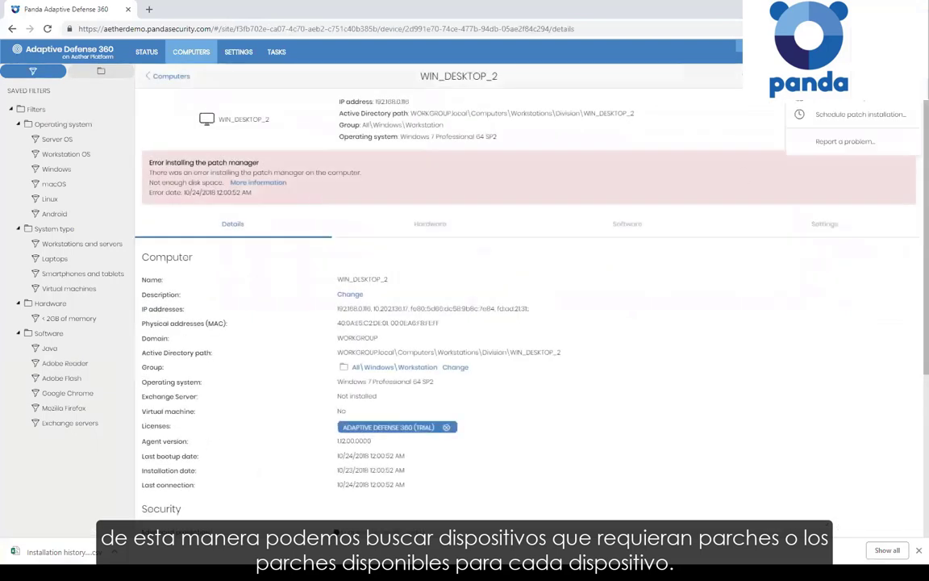
left_click(836, 100)
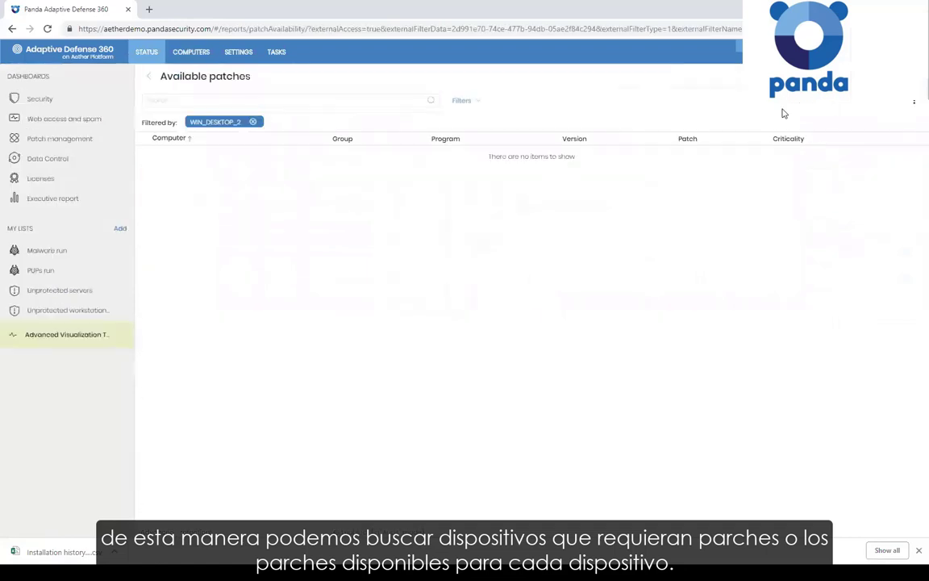
left_click(187, 57)
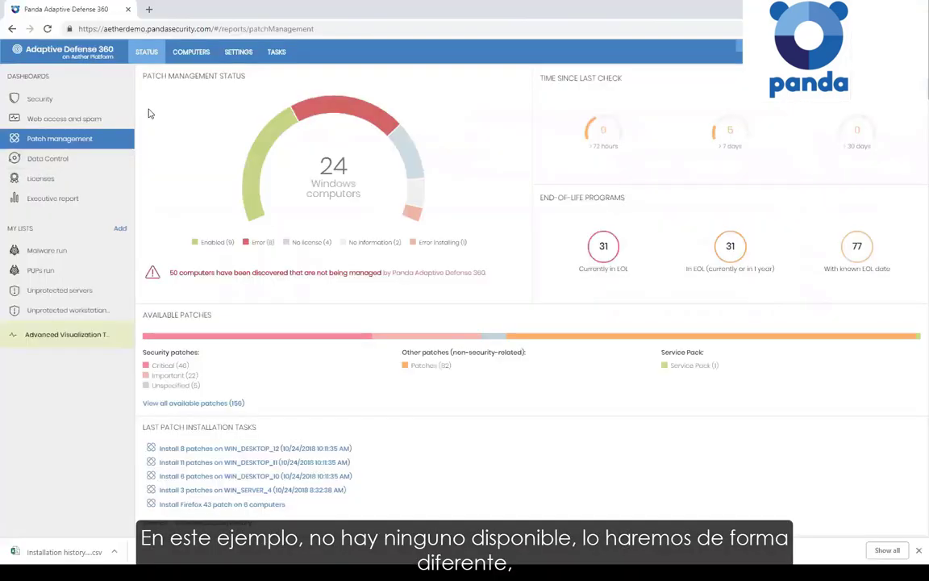
Narrow the 156 available patches to WIN_DESKTOP_10's nine and select them all.
left_click(168, 406)
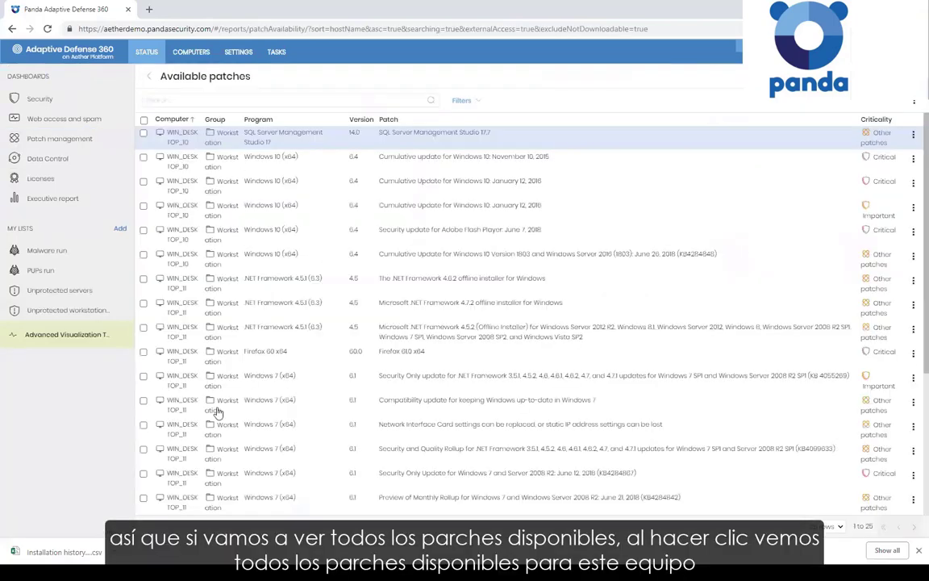
left_click(915, 209)
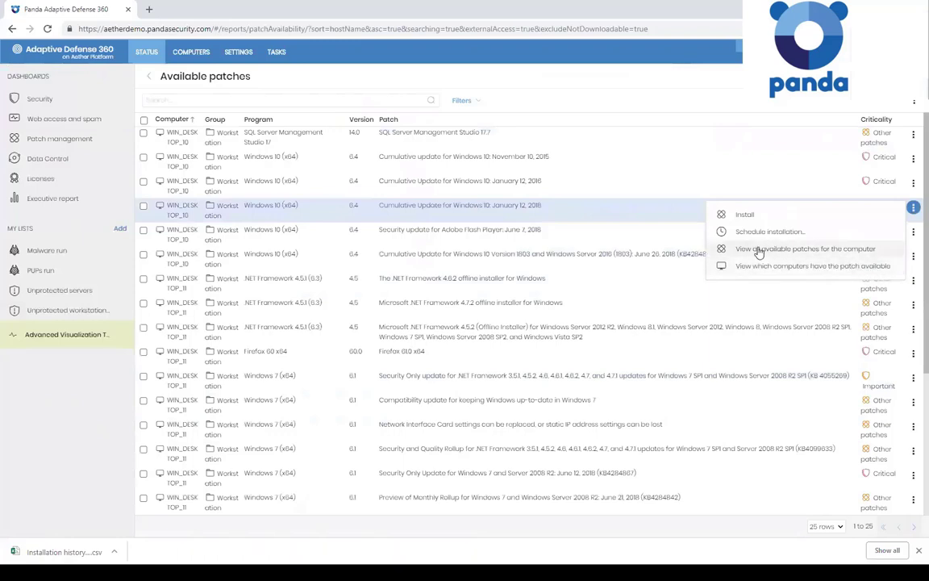
left_click(803, 252)
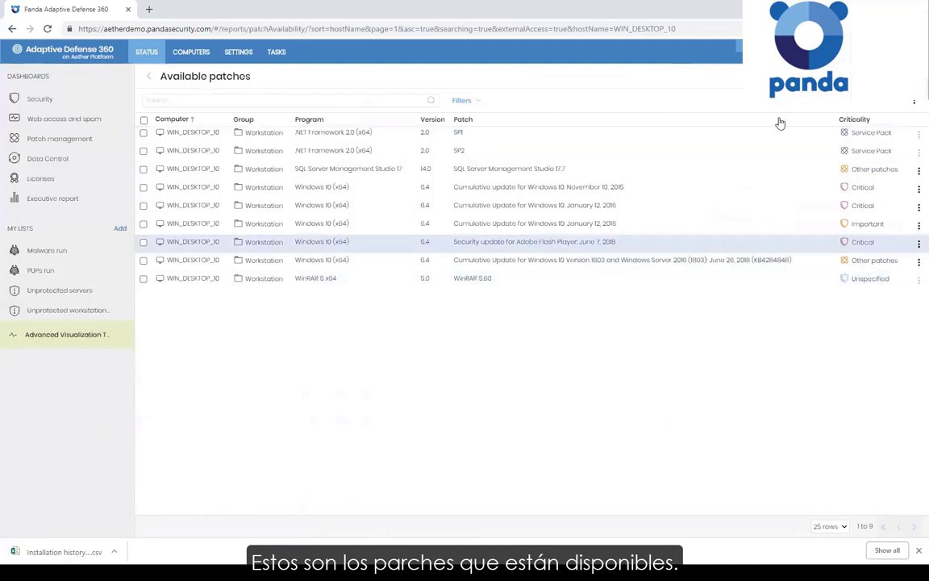
left_click(914, 103)
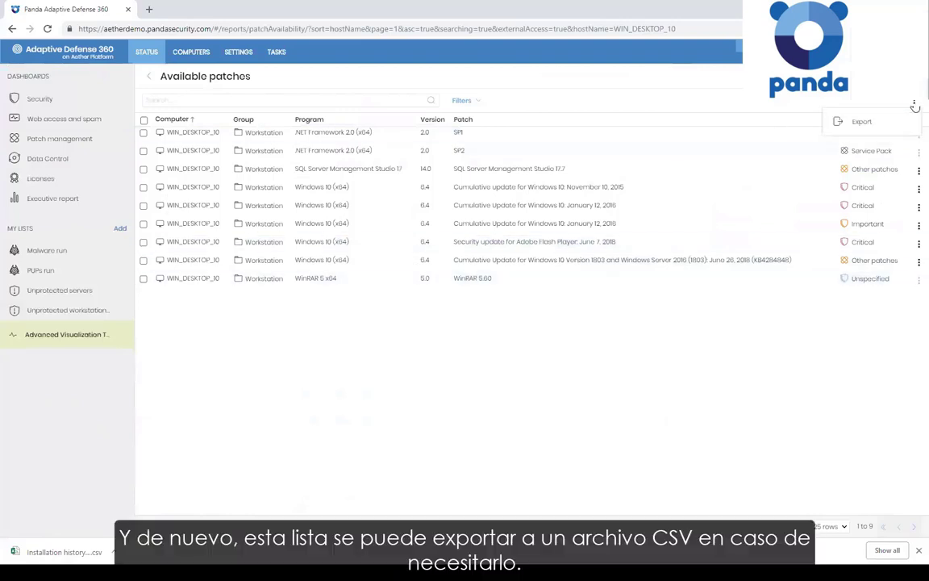
left_click(519, 398)
left_click(144, 121)
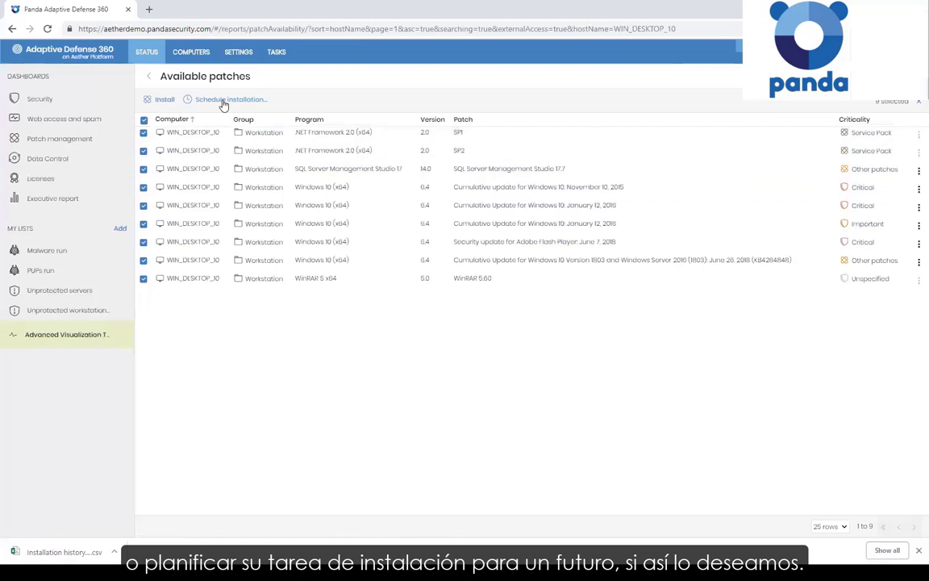
left_click(918, 171)
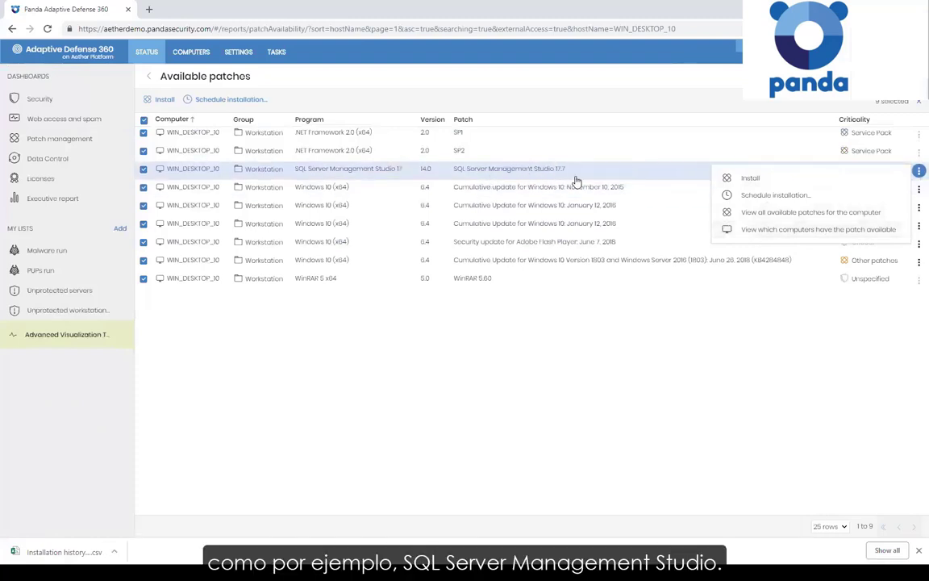
List the computers needing the SQL Server Management Studio 17.7 patch, then go back to the dashboard.
left_click(765, 234)
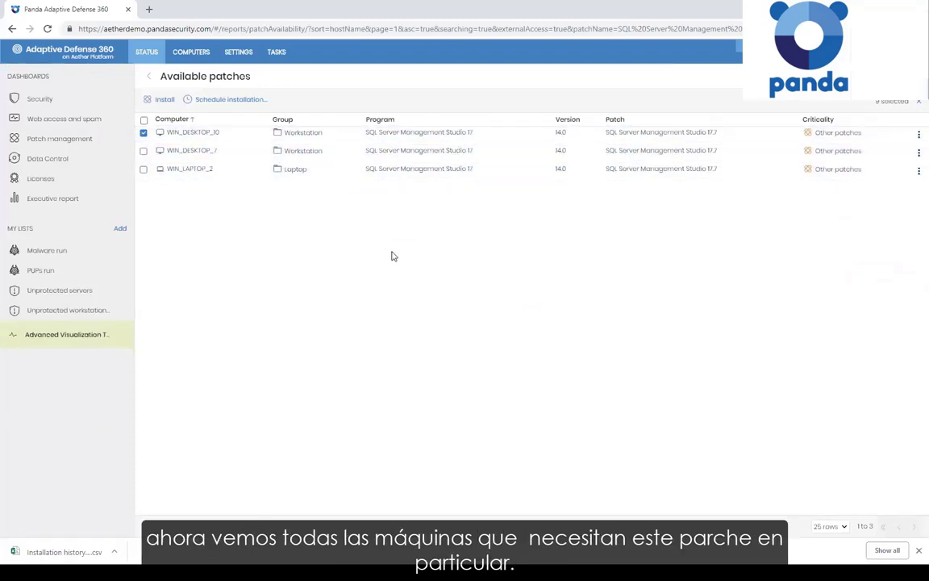
left_click(148, 76)
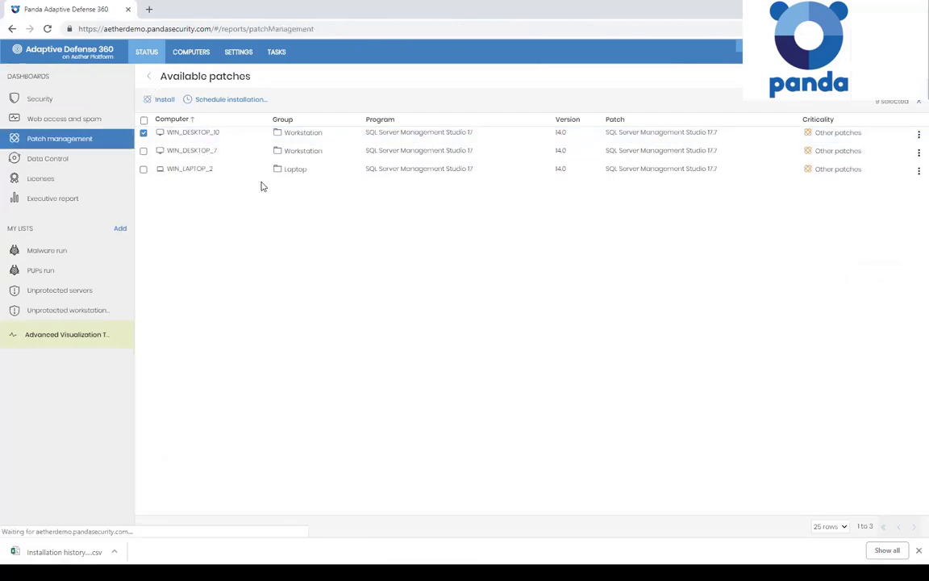
Create a new Install patches task and save it to reach its recipients page.
left_click(277, 53)
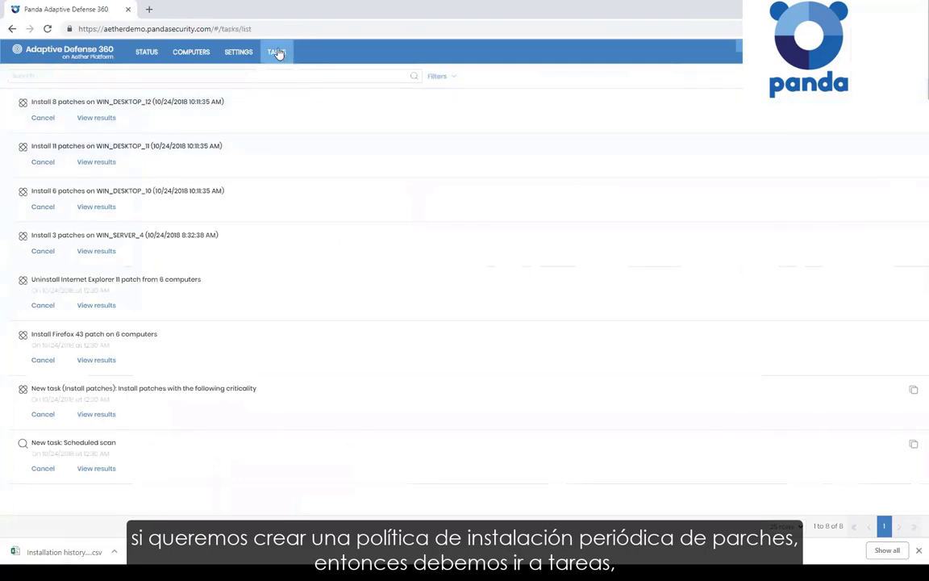
left_click(843, 76)
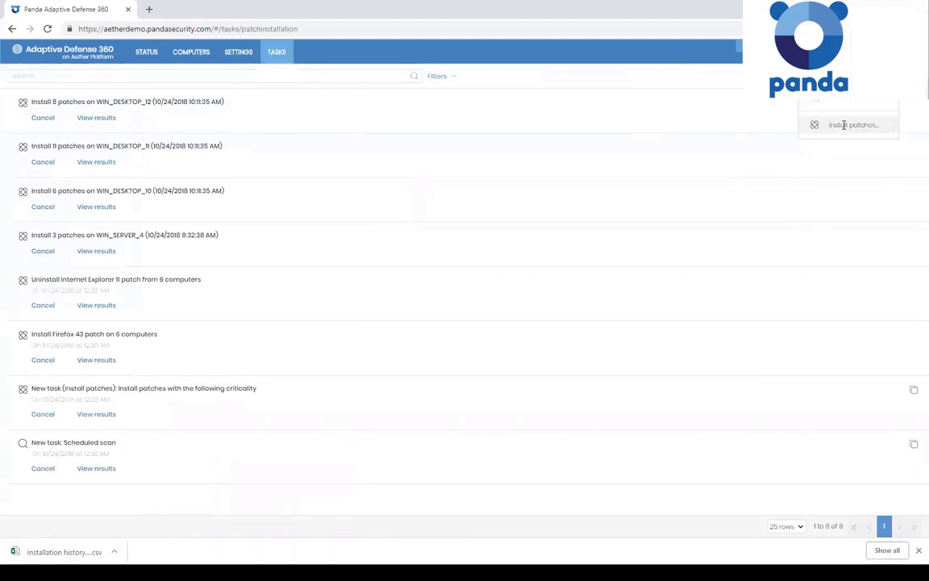
left_click(844, 126)
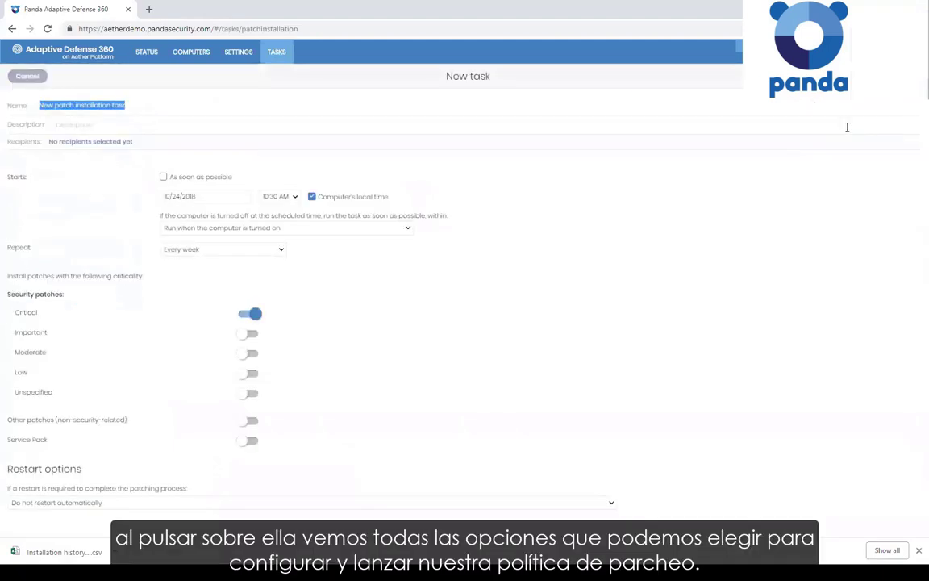
left_click(95, 141)
left_click(498, 165)
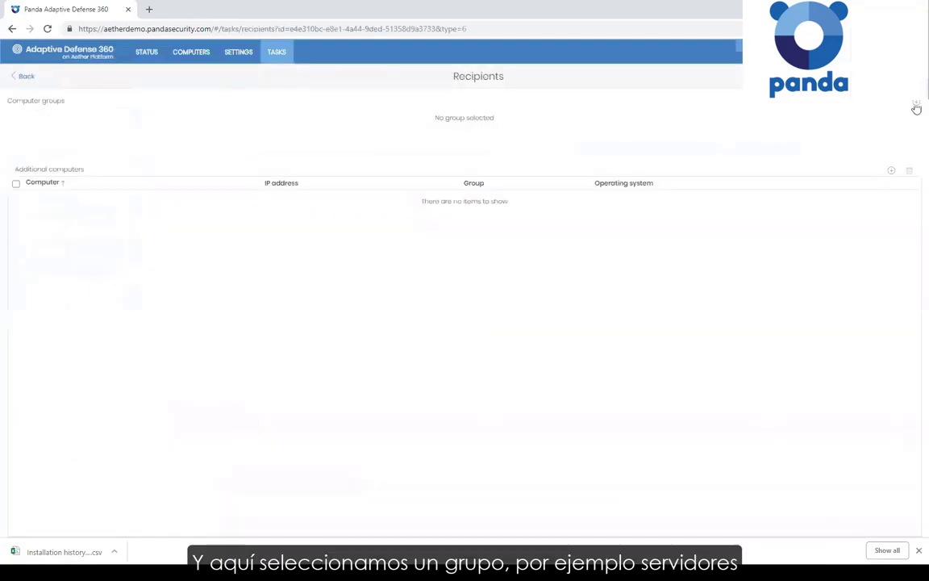
Add the All\Windows\Server computer group as task recipients.
left_click(917, 105)
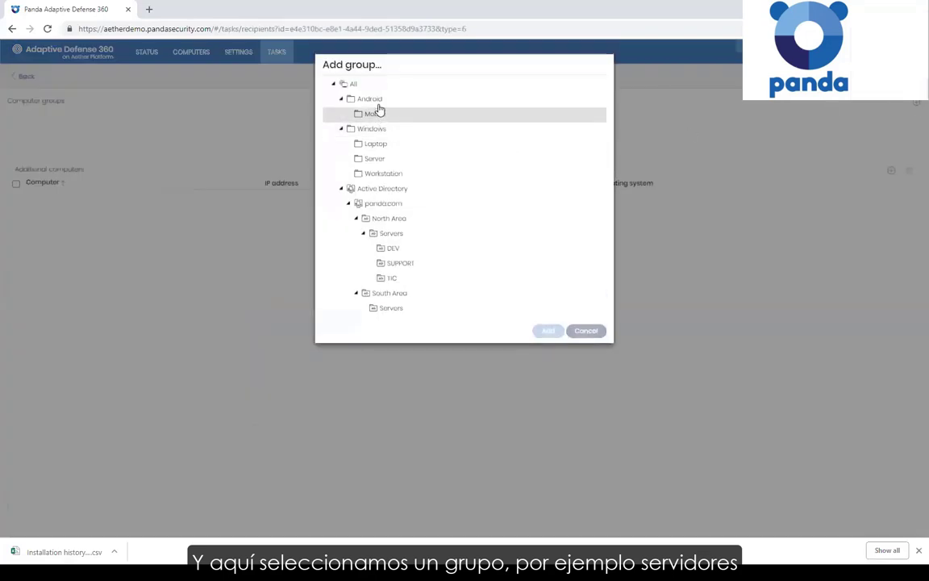
left_click(374, 159)
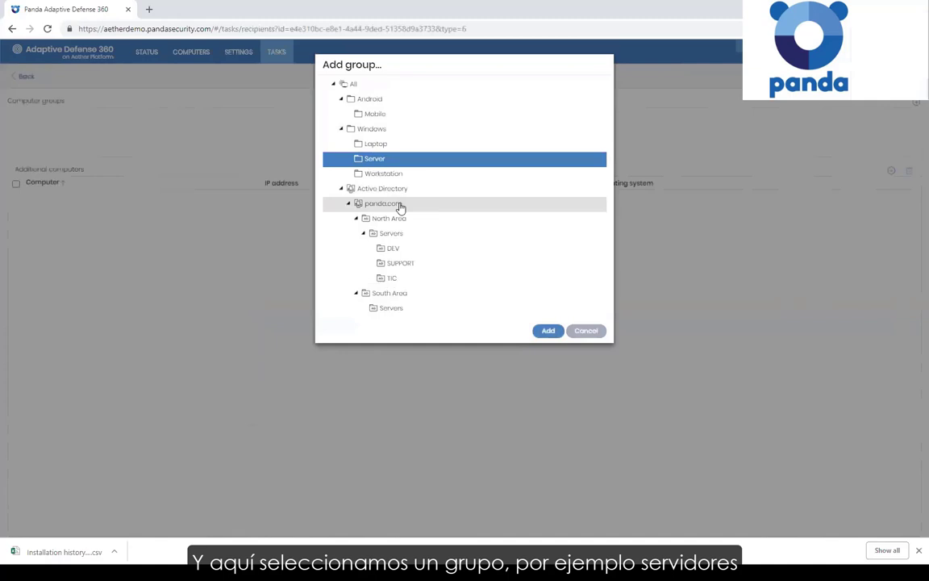
left_click(536, 333)
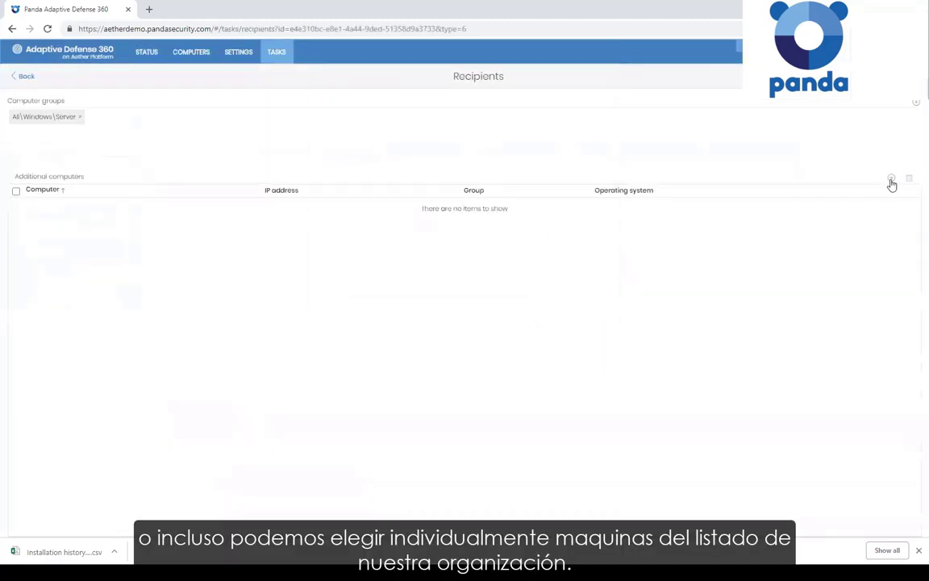
Add WIN_DESKTOP_4, WIN_DESKTOP_2 and WIN_DESKTOP_12 as additional computers, then return to the task editor.
left_click(892, 179)
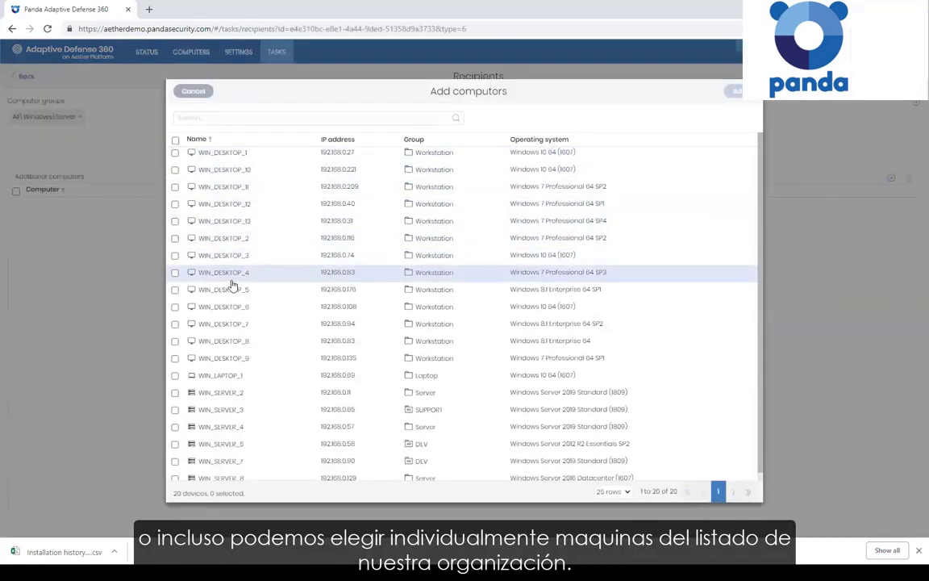
left_click(175, 272)
left_click(175, 238)
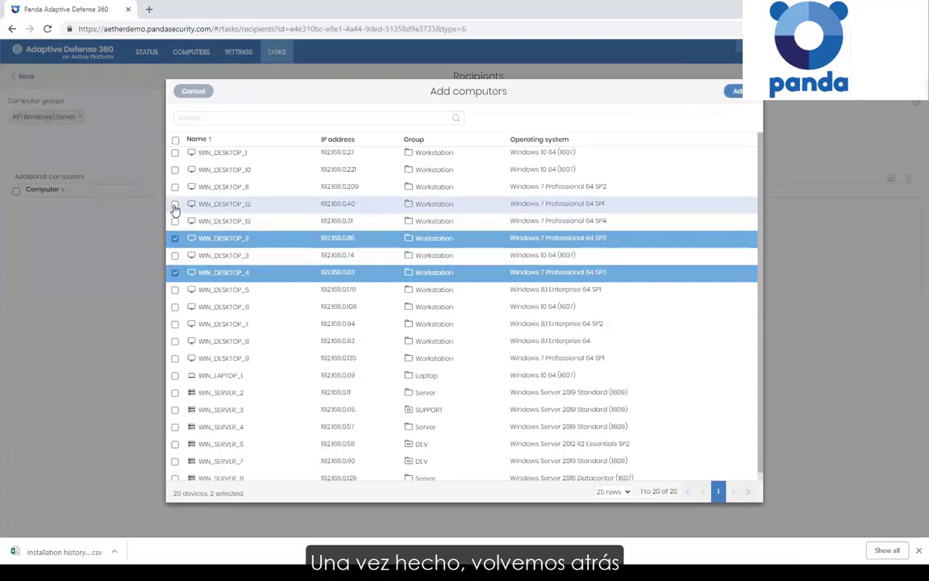
left_click(175, 204)
left_click(734, 91)
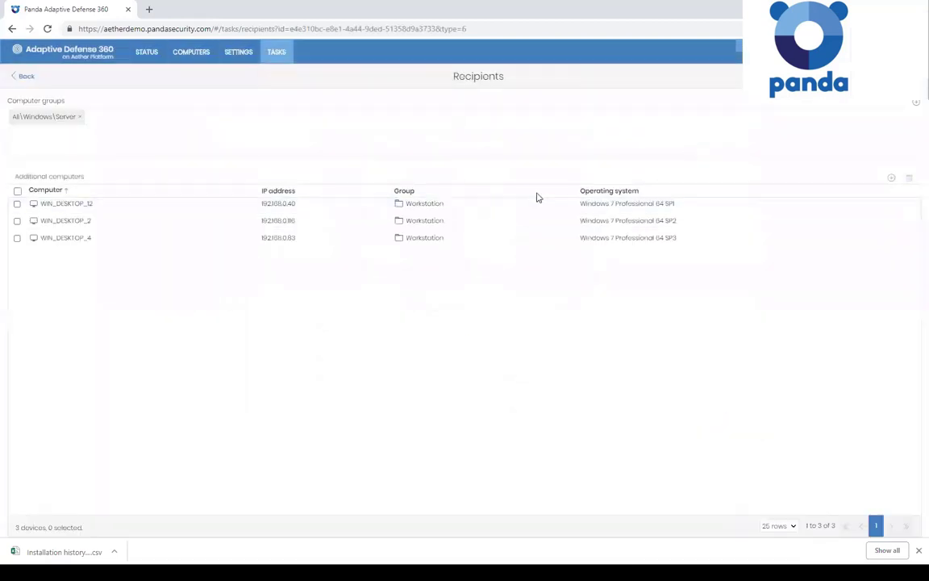
left_click(22, 76)
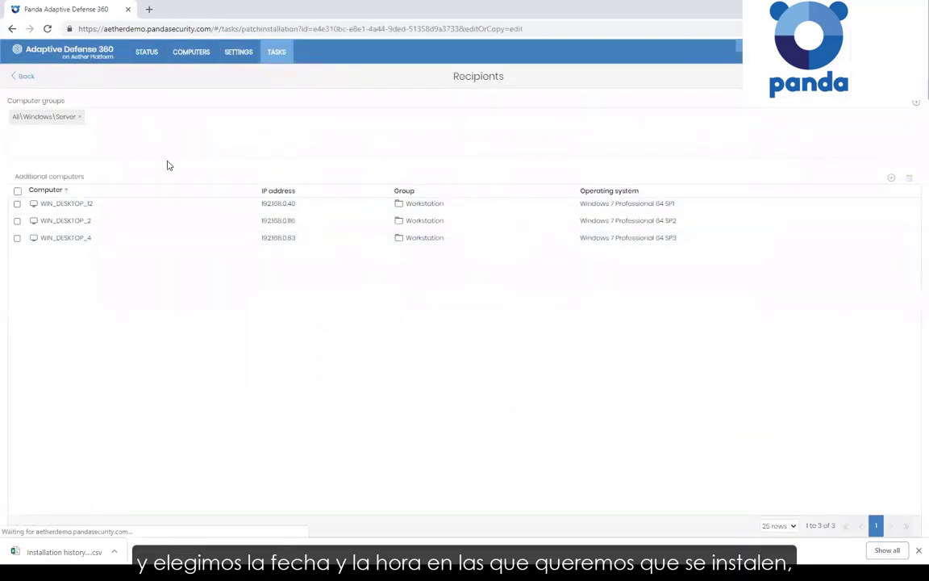
Schedule the task weekly from 10/31/2018 at 4:30 AM with a 1-hour missed-run window.
left_click(203, 201)
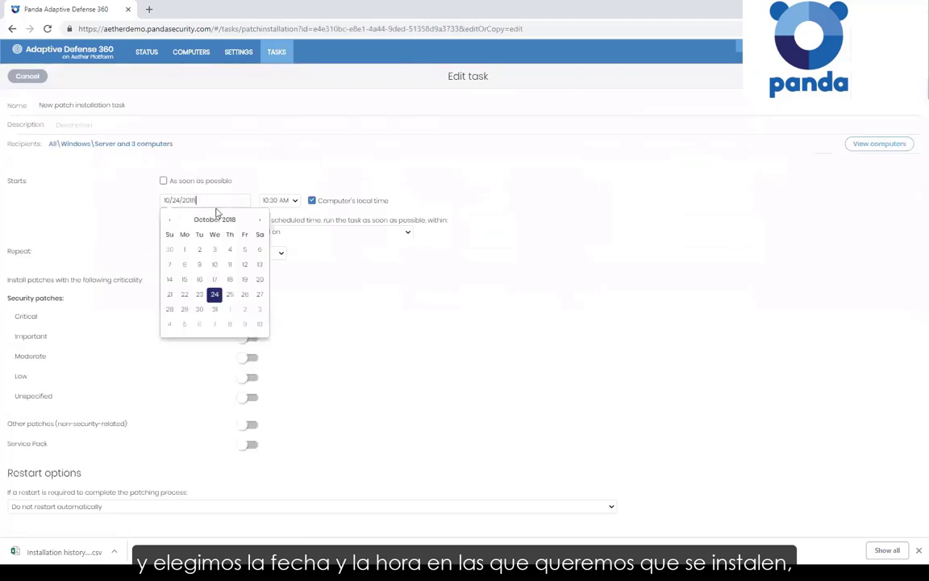
left_click(214, 310)
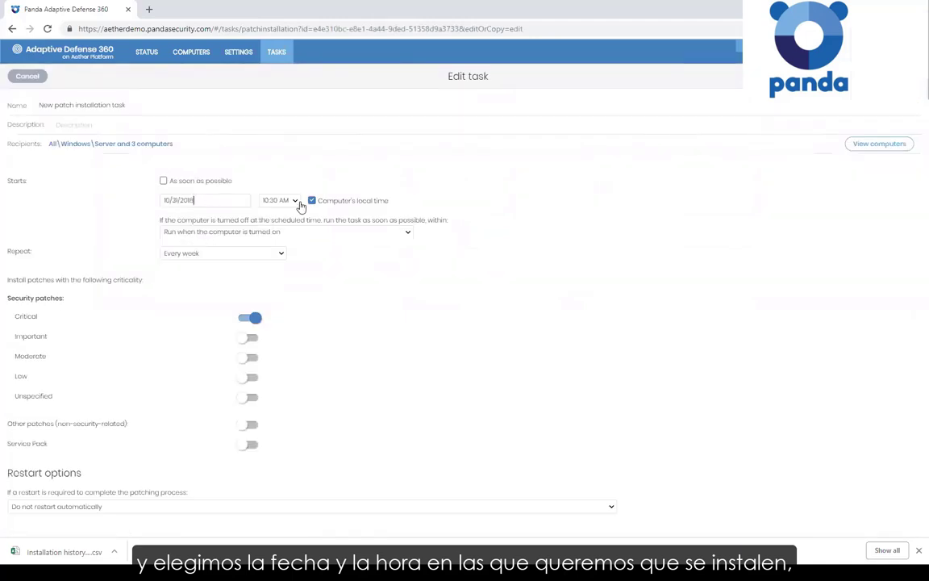
left_click(294, 200)
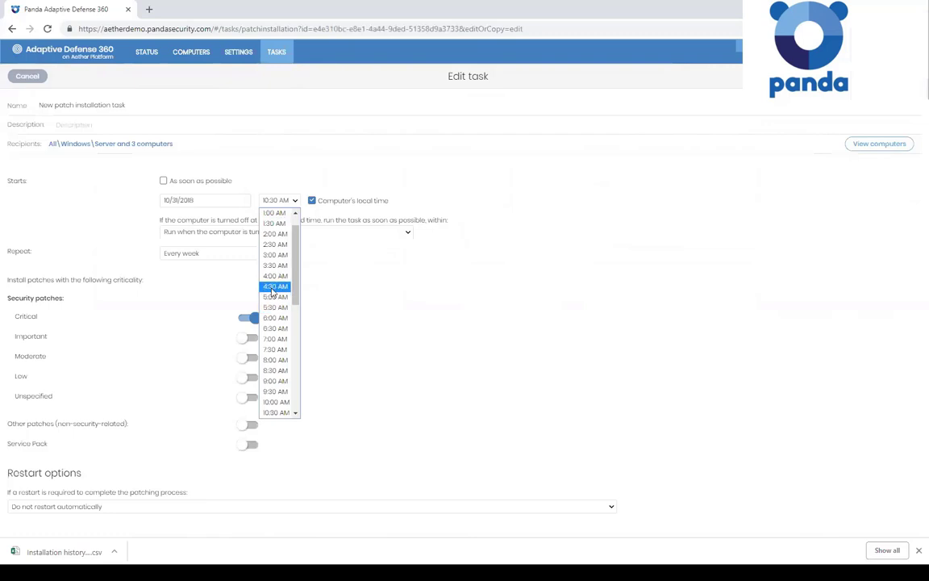
left_click(278, 286)
left_click(265, 237)
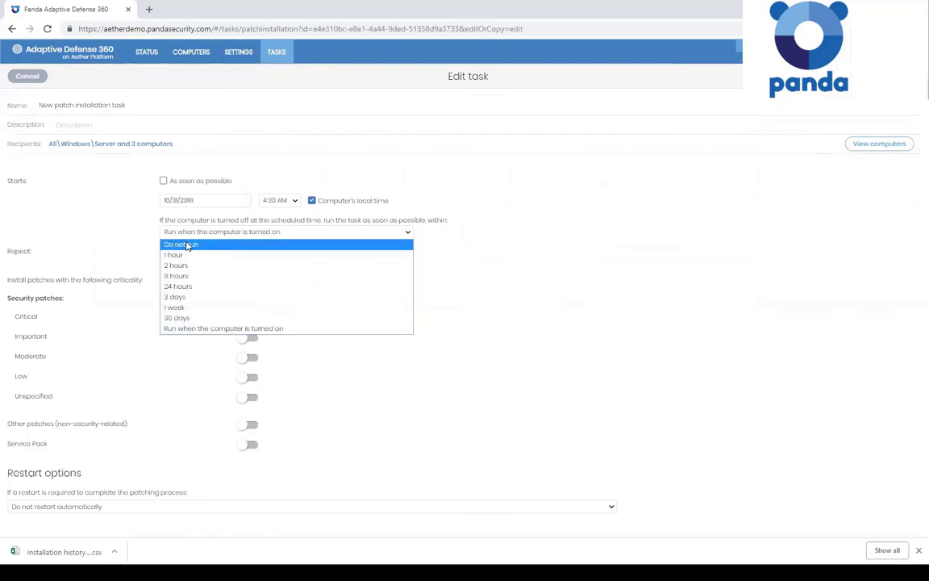
left_click(175, 255)
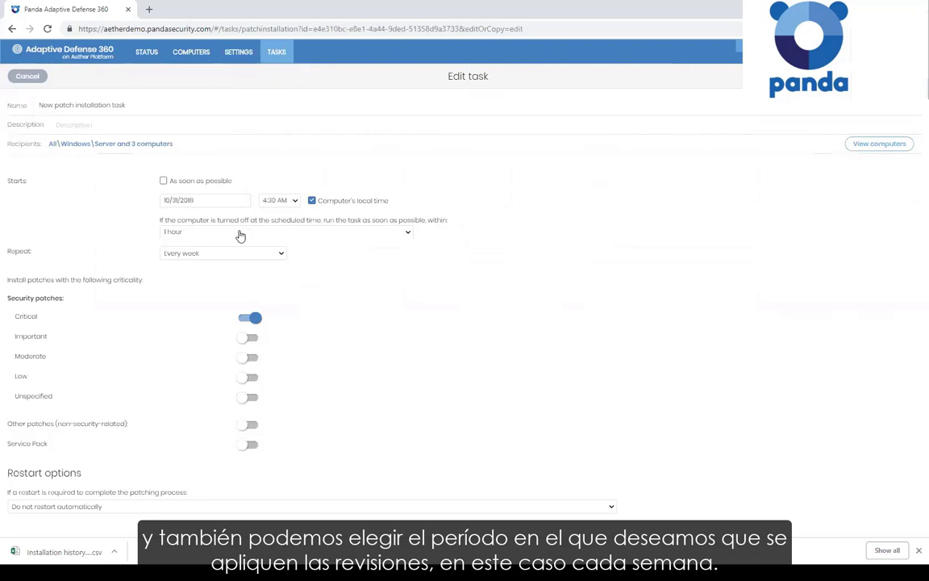
left_click(280, 254)
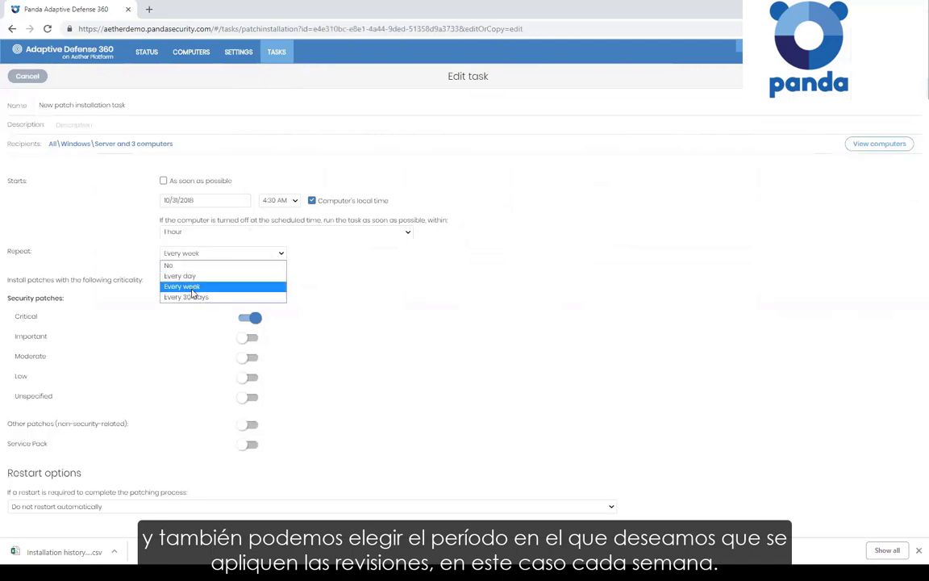
left_click(346, 235)
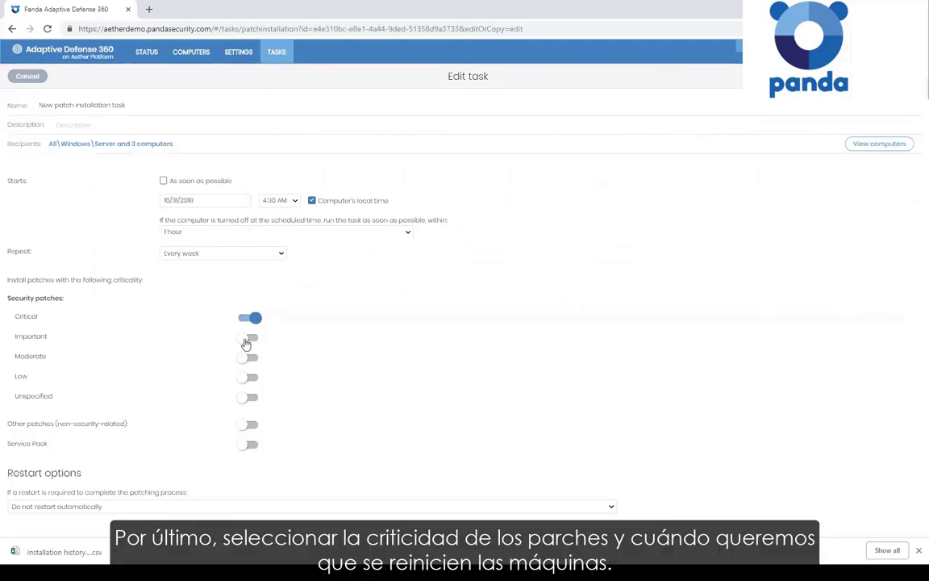
Include Important and Moderate patches alongside Critical and save the task.
left_click(246, 342)
left_click(250, 357)
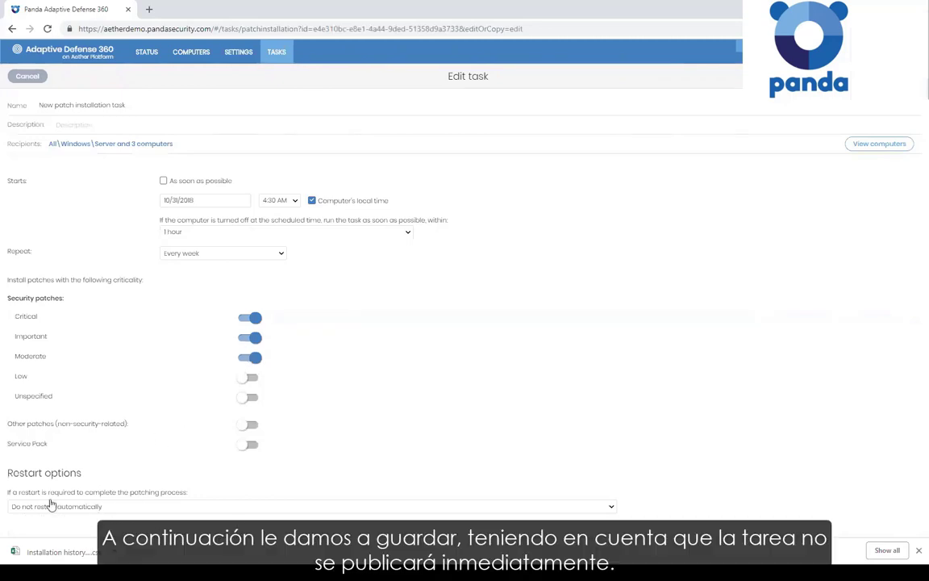
left_click(888, 76)
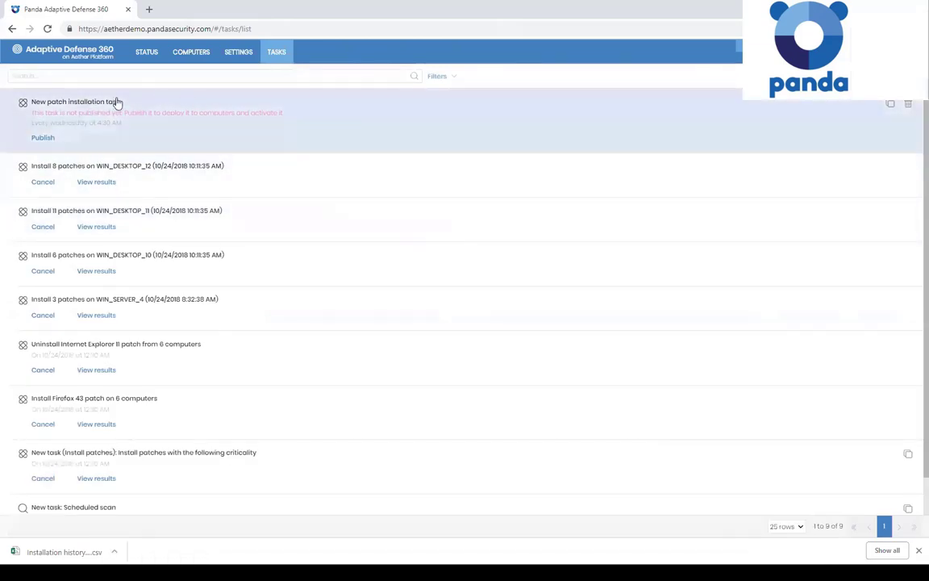
Publish the new scheduled patch task and glance at its results.
left_click(42, 137)
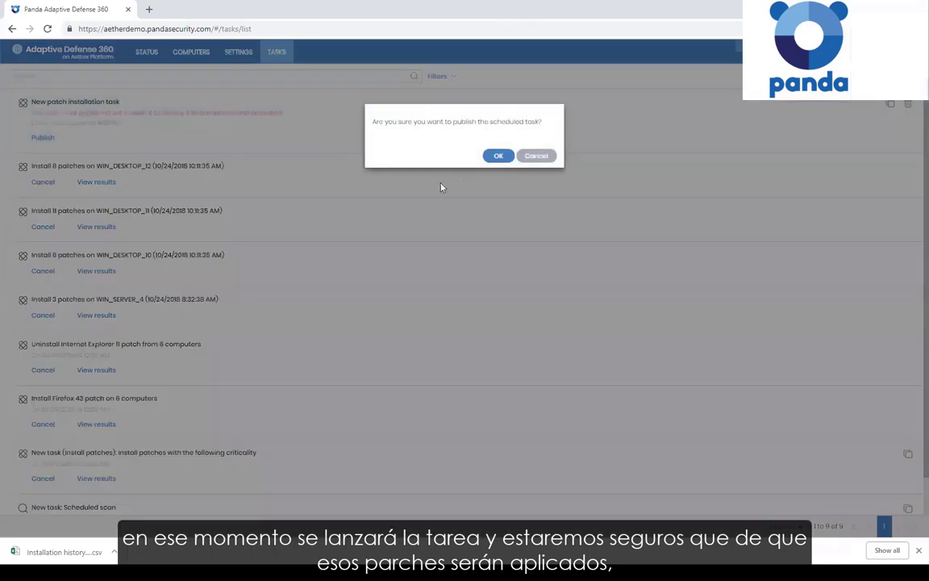
left_click(497, 155)
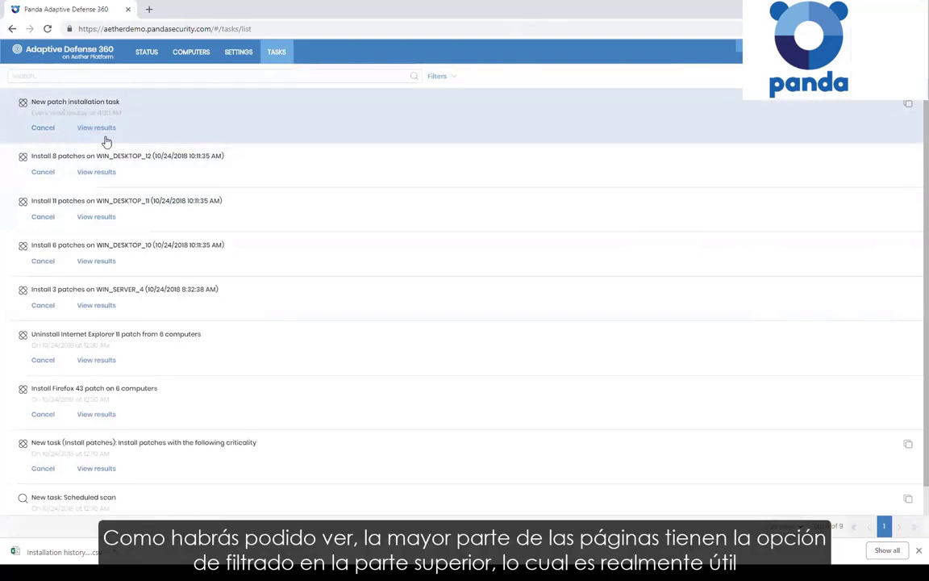
left_click(98, 131)
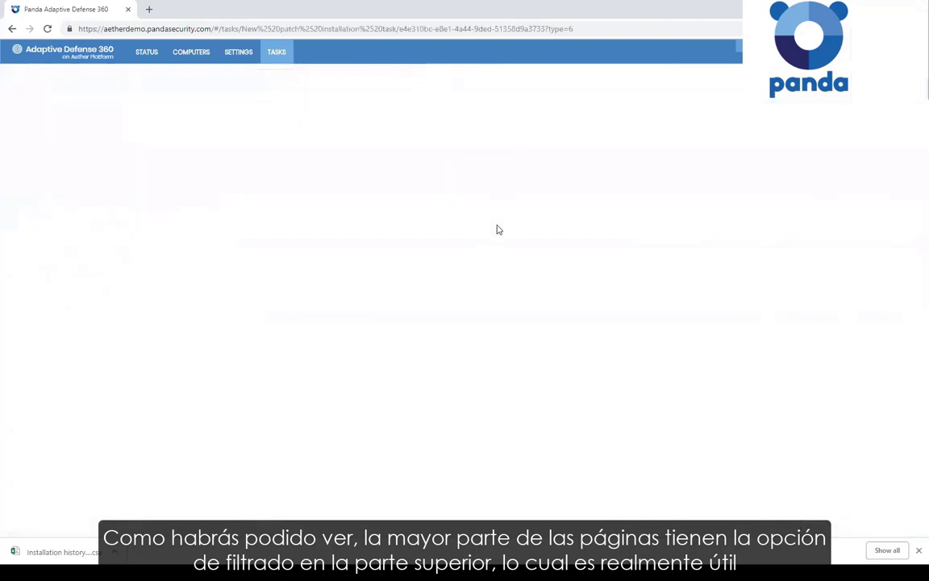
left_click(27, 78)
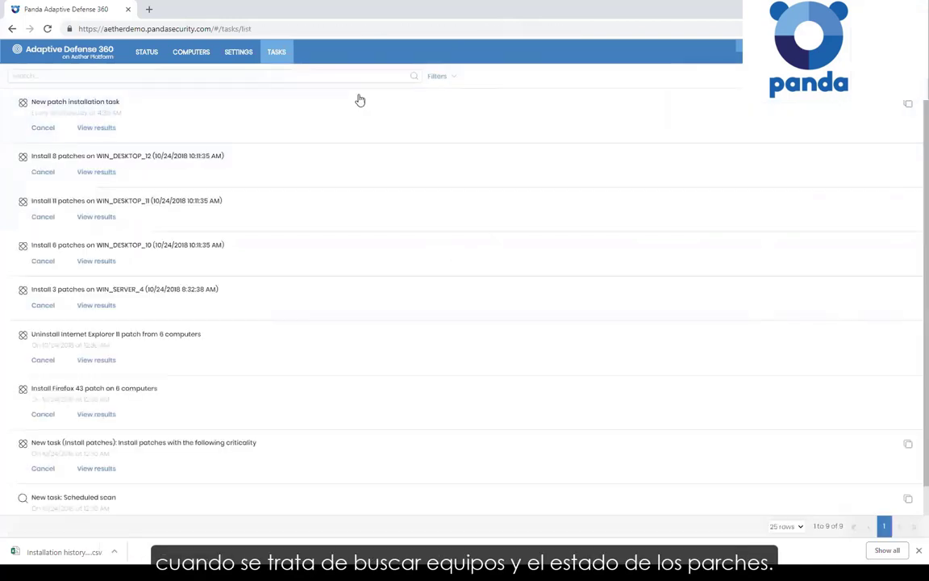
Toggle the task list filters, then return to the patch management dashboard.
left_click(440, 80)
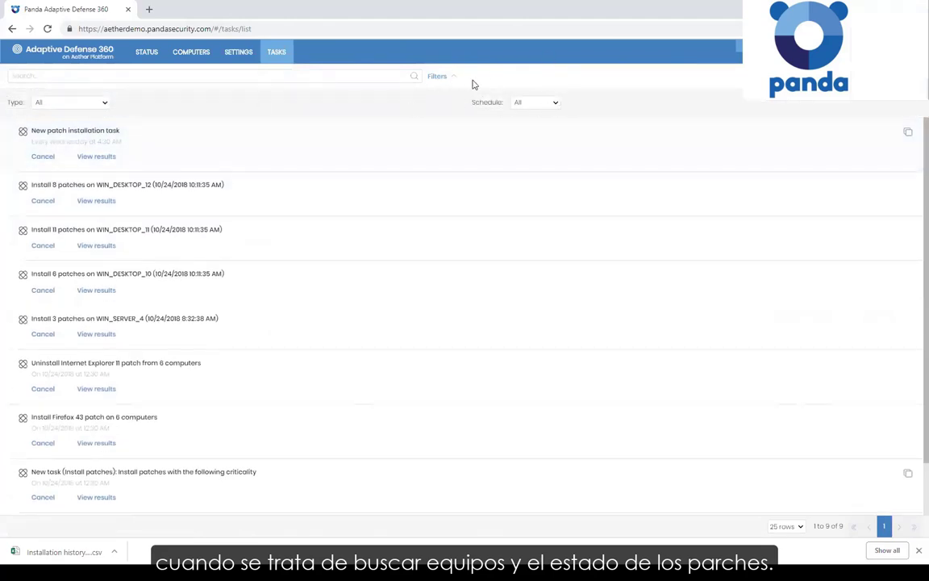
left_click(450, 77)
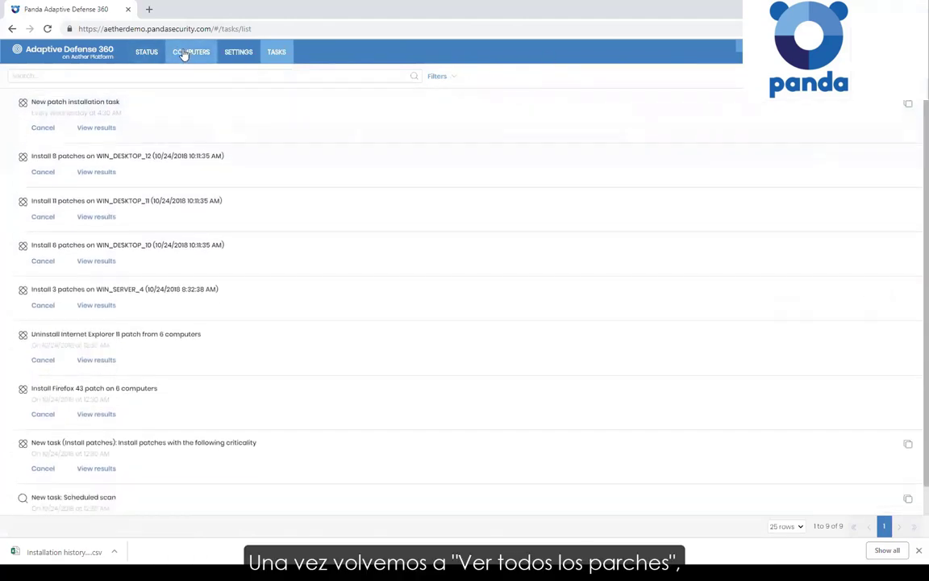
left_click(150, 55)
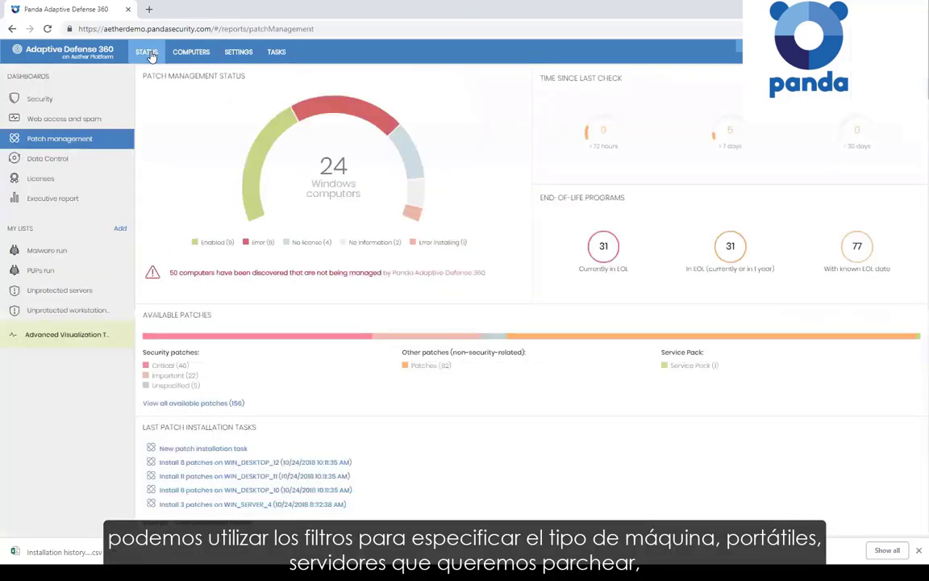
Filter the 156 available patches to servers with Critical, Important, Moderate and Low criticality.
left_click(191, 403)
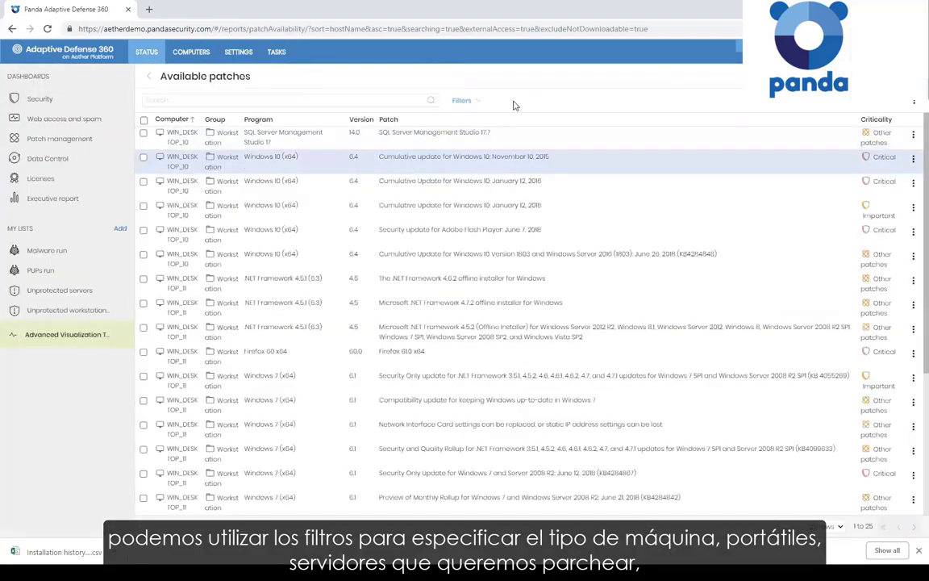
left_click(478, 102)
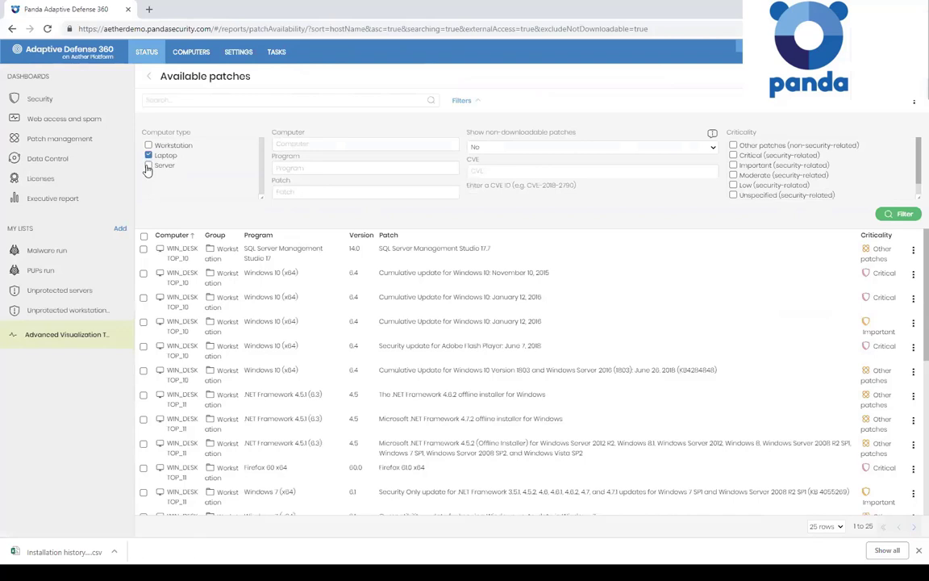
left_click(149, 157)
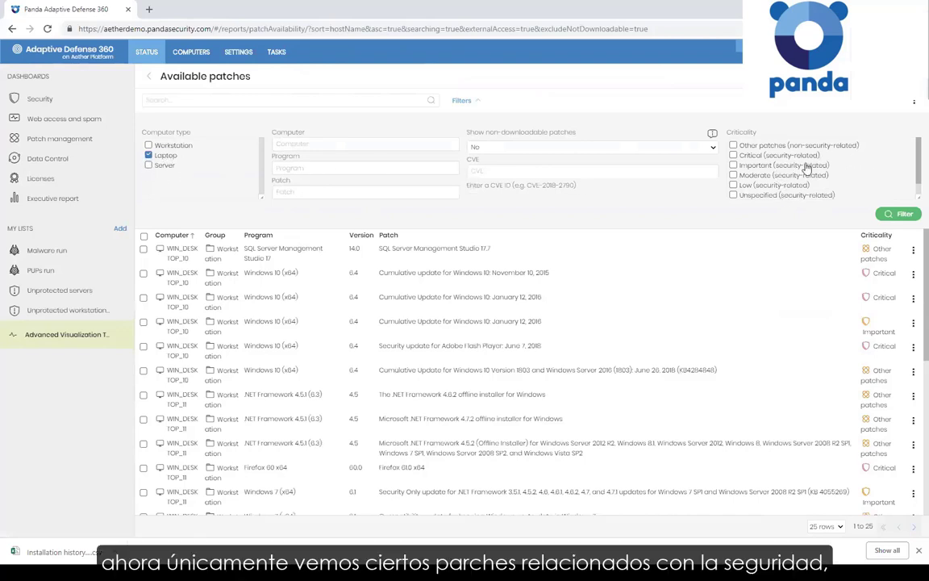
left_click(733, 166)
left_click(734, 176)
left_click(149, 155)
left_click(148, 165)
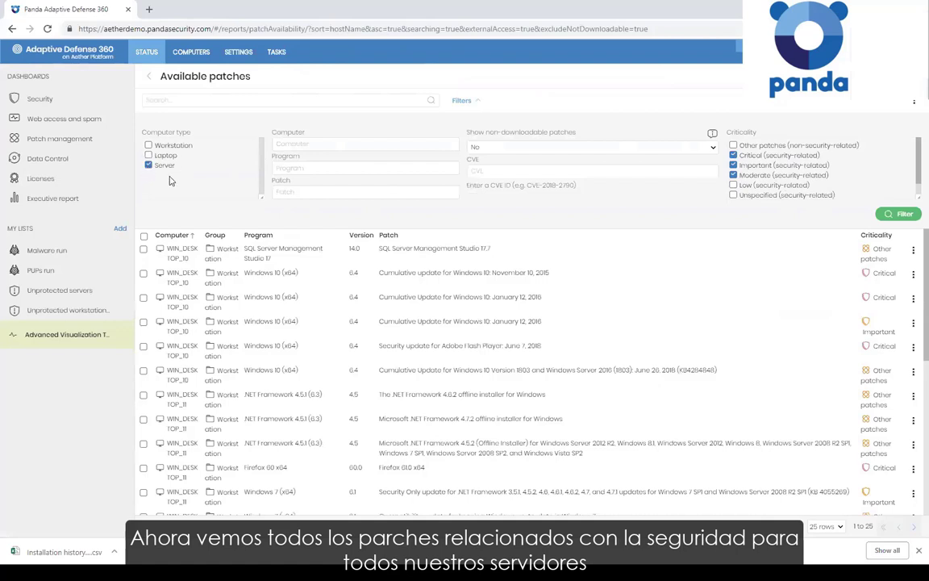
left_click(734, 185)
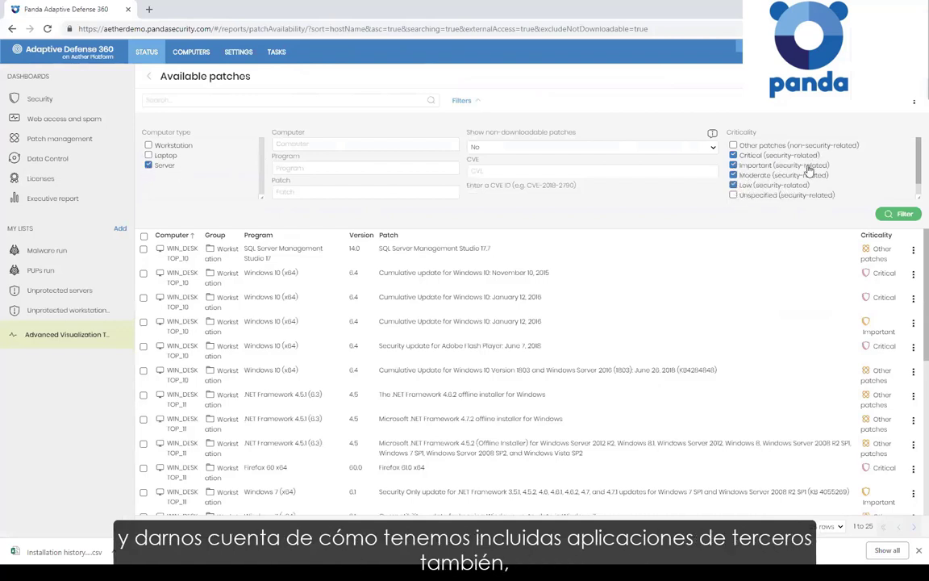
left_click(899, 214)
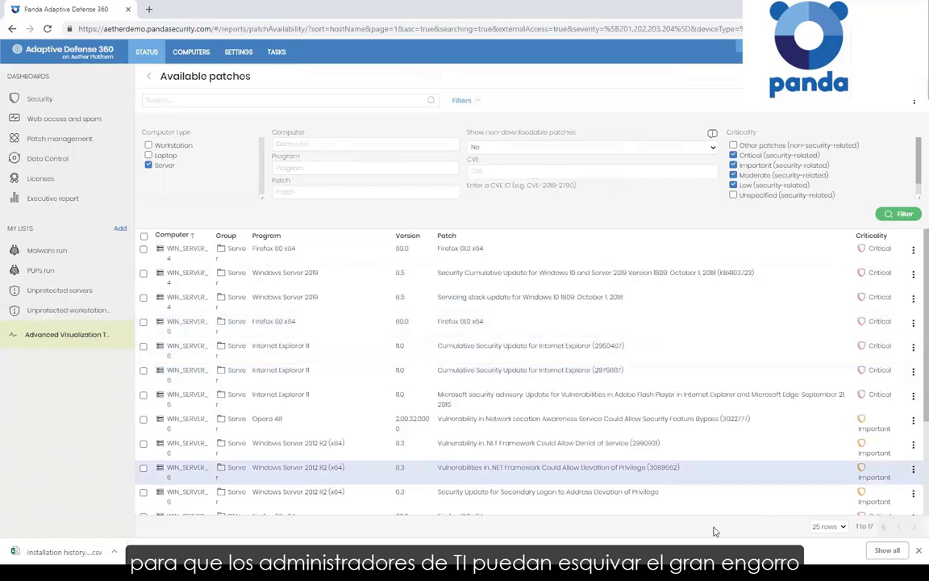
Review the 17 server patches, hide the filters and return to the patch management dashboard.
left_click(917, 552)
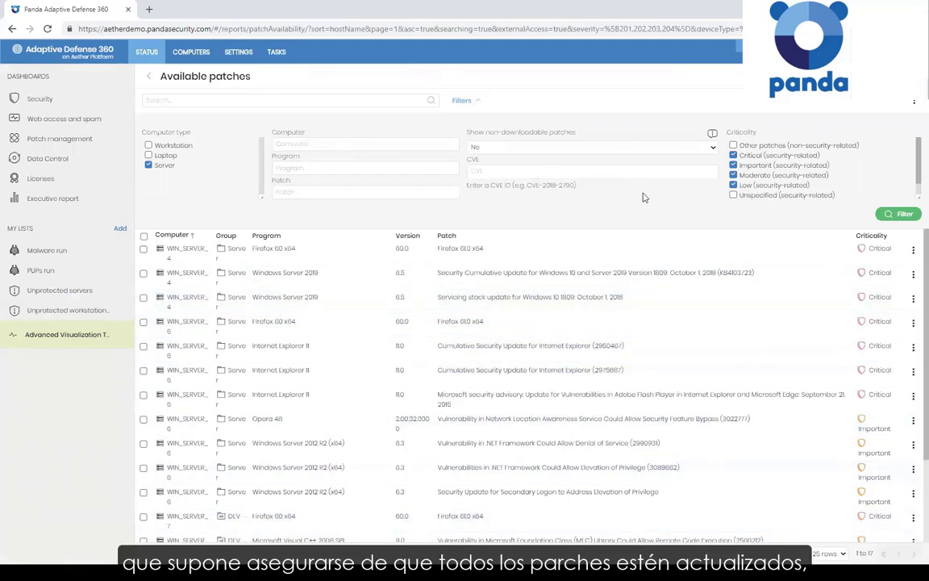
left_click(476, 103)
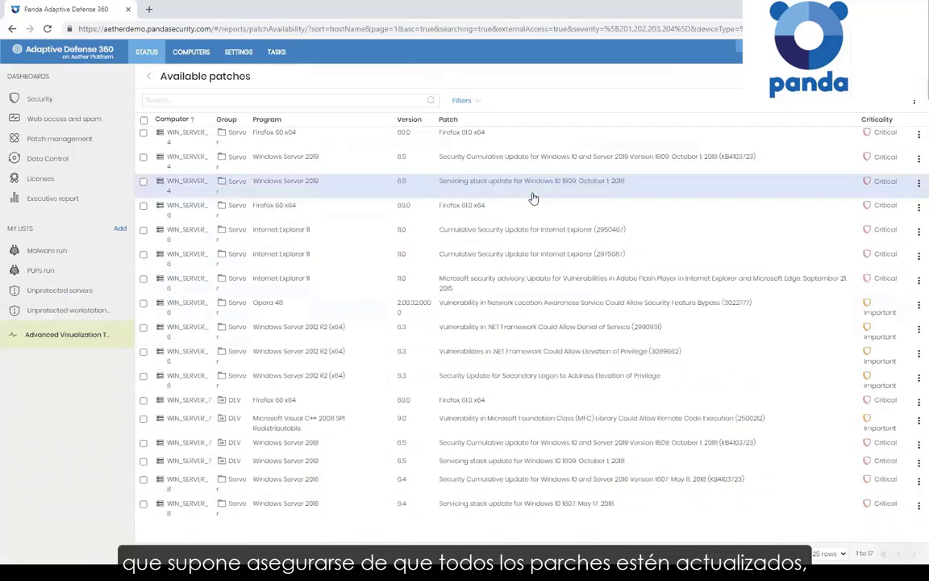
left_click(150, 79)
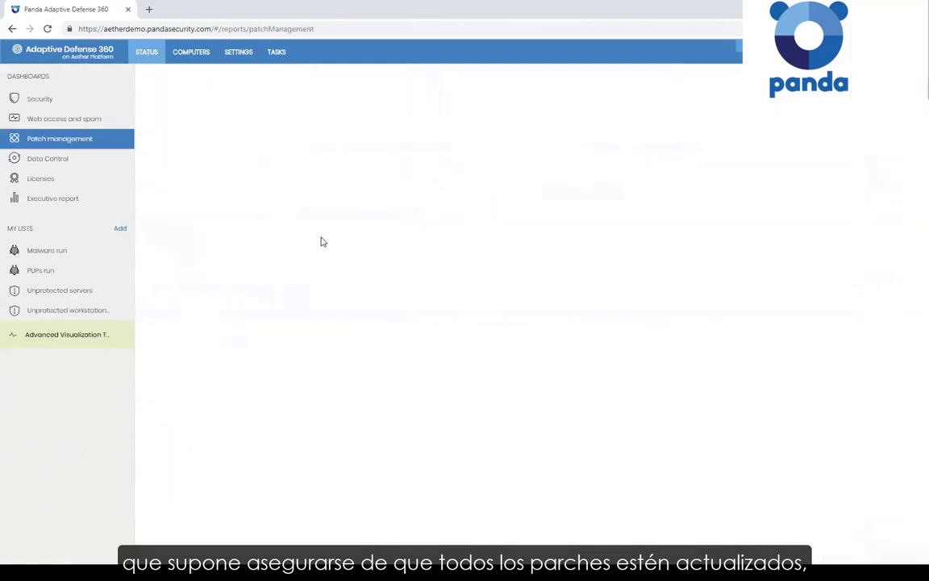